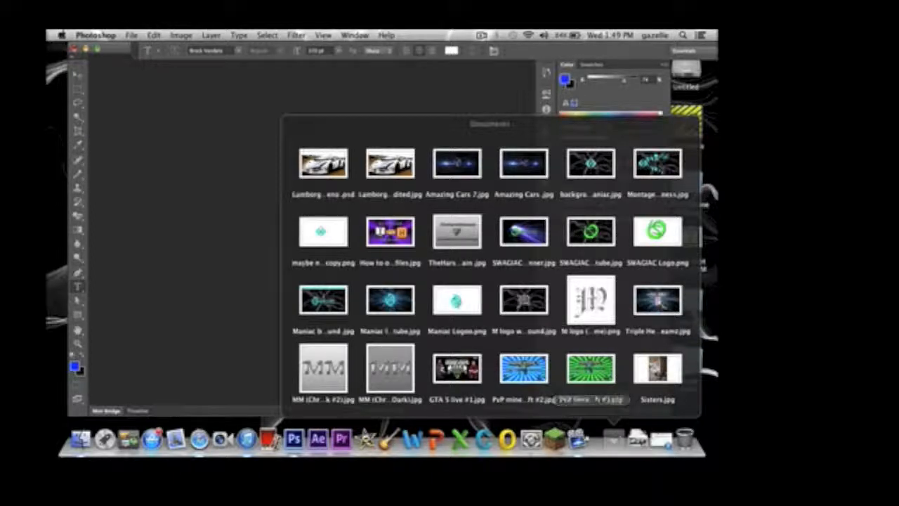
# Step: Open the white sports car image from the Downloads folder in Photoshop
pyautogui.click(638, 439)
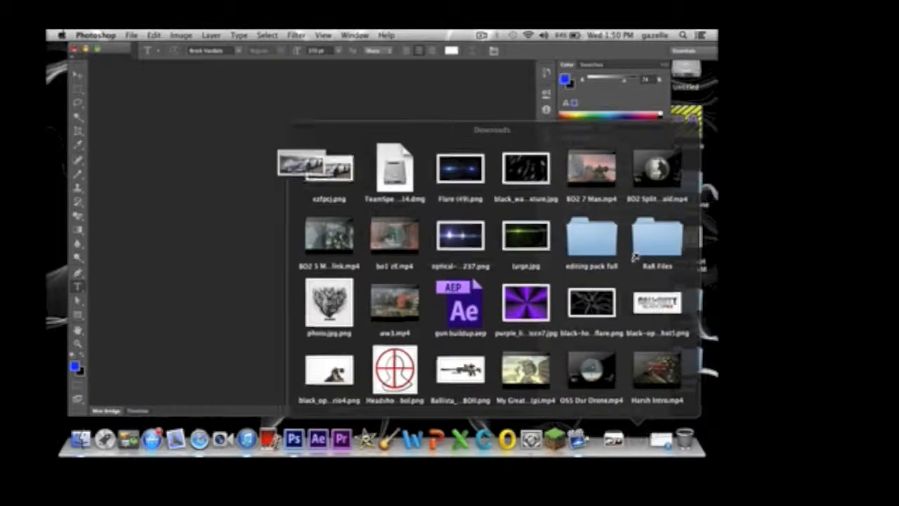
pyautogui.moveTo(295, 166); pyautogui.dragTo(287, 169)
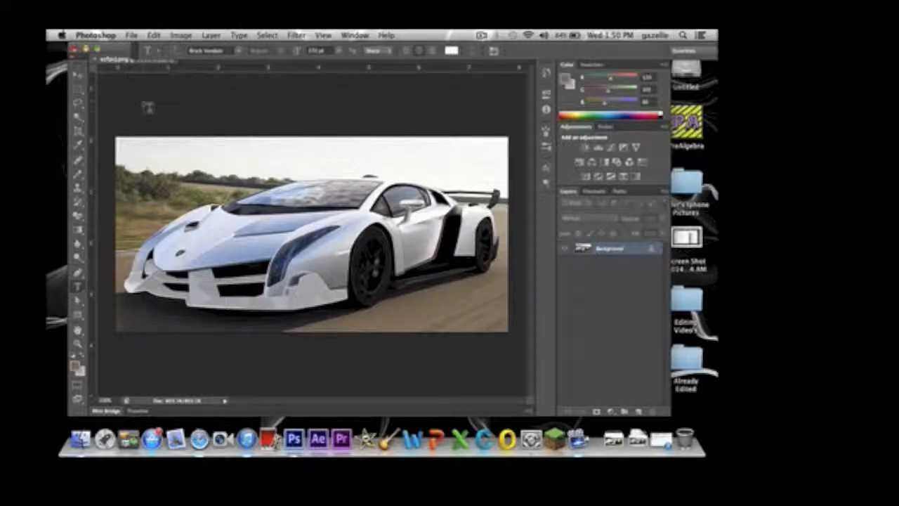
# Step: Add a Brightness/Contrast adjustment layer with brightness at about 44 and contrast at about 73
pyautogui.click(210, 35)
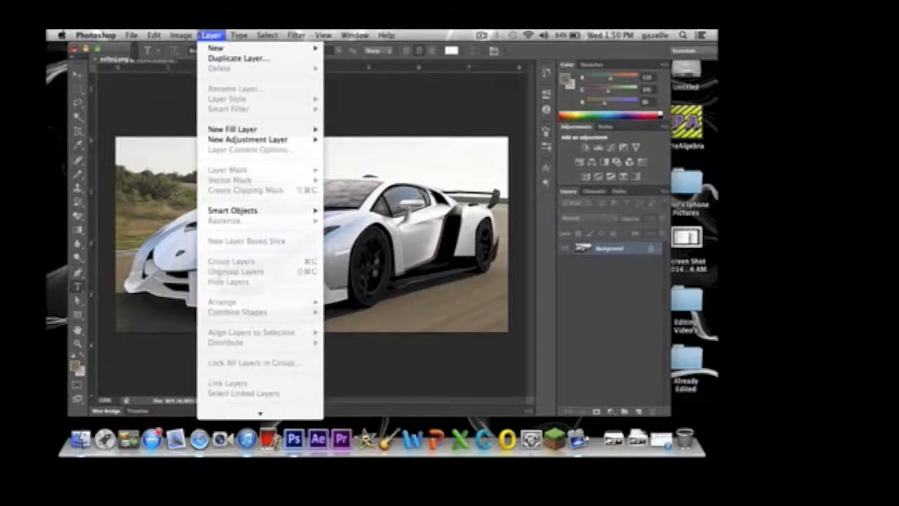
pyautogui.moveTo(230, 144)
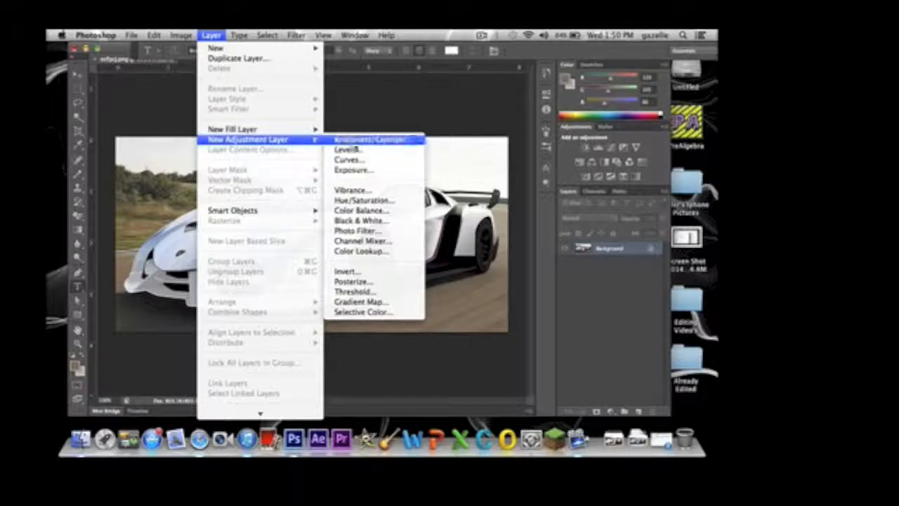
pyautogui.click(355, 140)
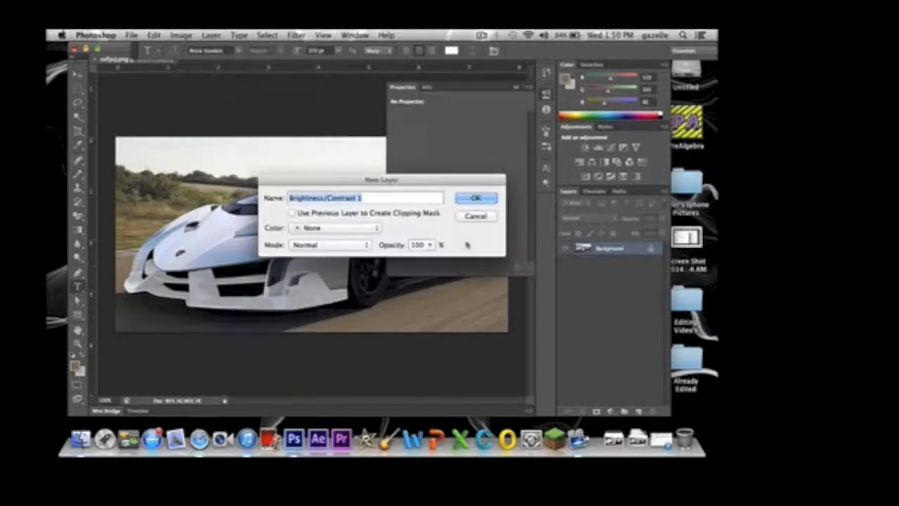
pyautogui.click(475, 200)
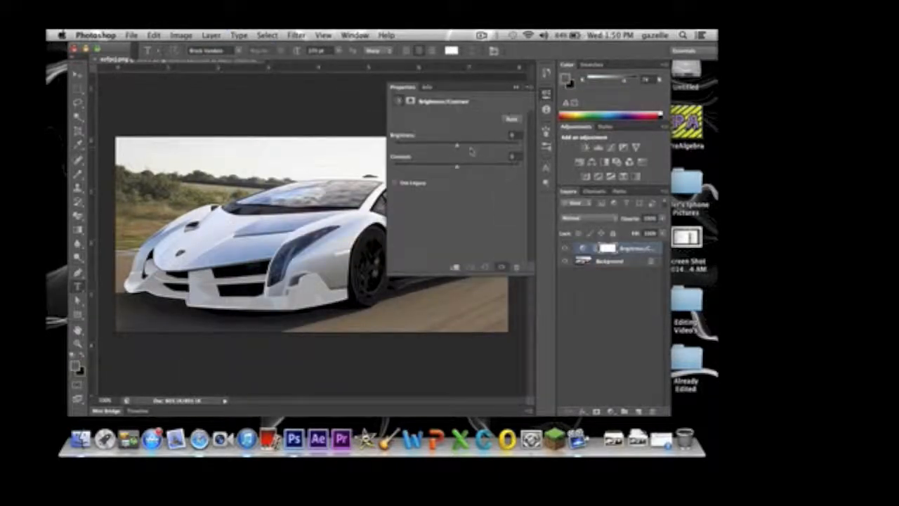
pyautogui.moveTo(459, 148); pyautogui.dragTo(505, 174)
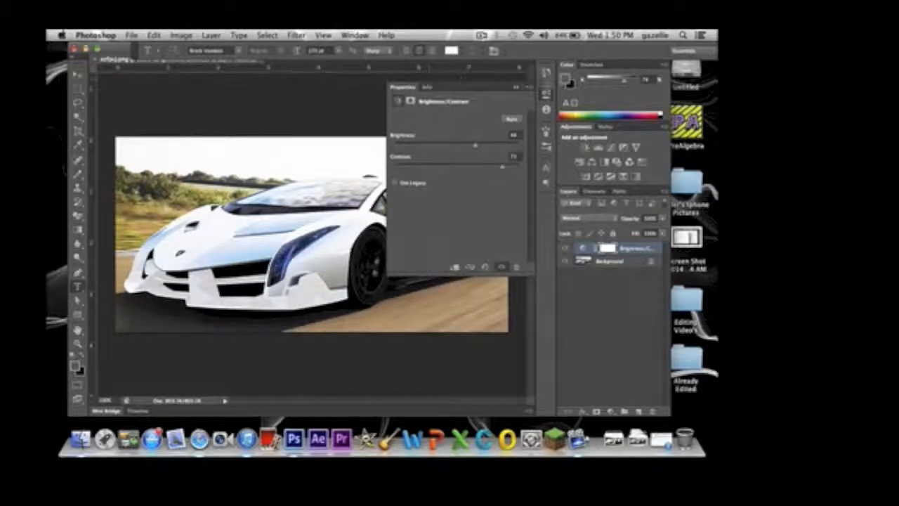
pyautogui.click(518, 88)
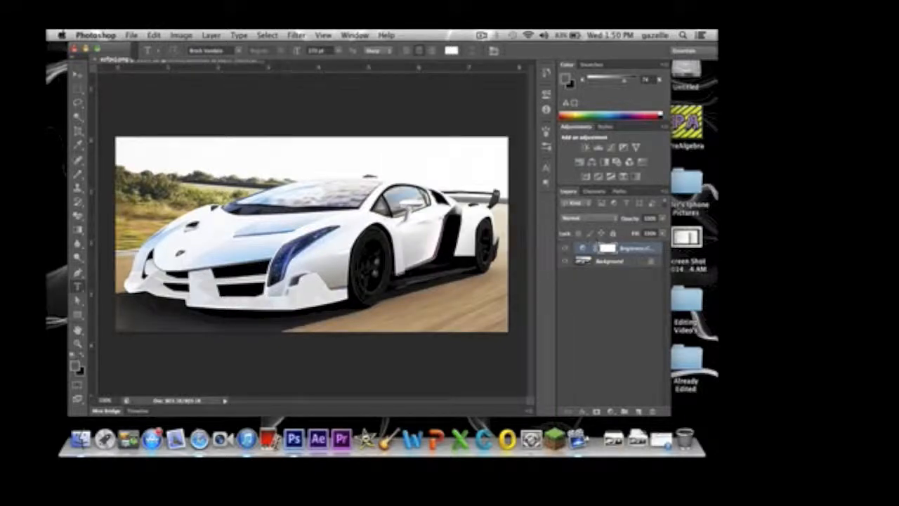
# Step: Add a Levels adjustment layer with the midtone input at about 0.76 and the white input at about 247
pyautogui.click(211, 35)
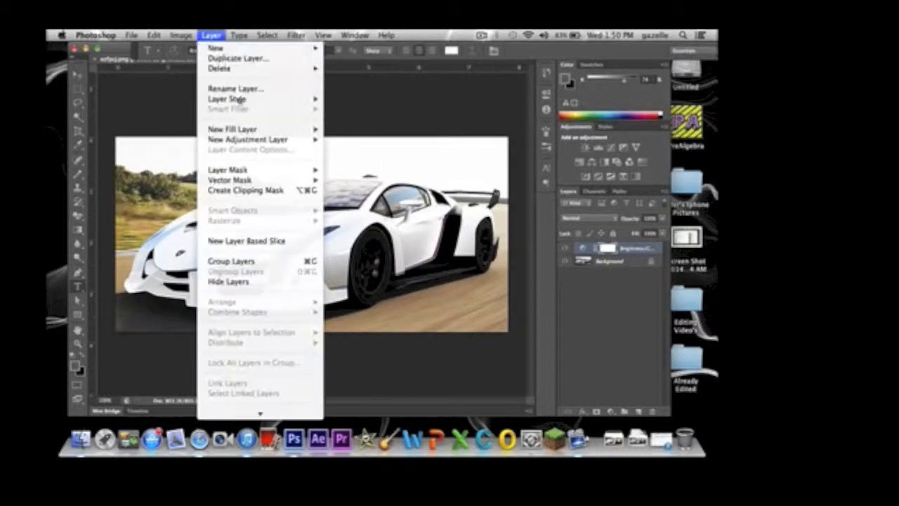
pyautogui.moveTo(235, 130)
pyautogui.moveTo(281, 139)
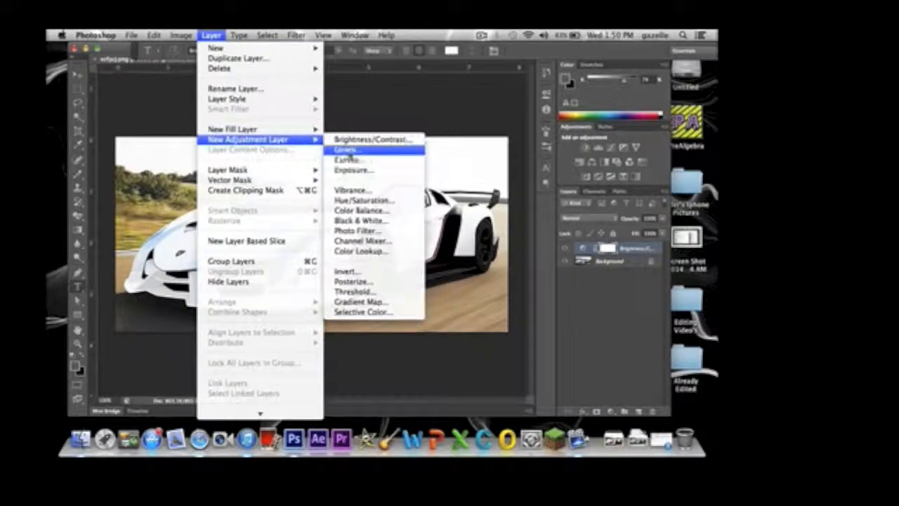
pyautogui.click(369, 139)
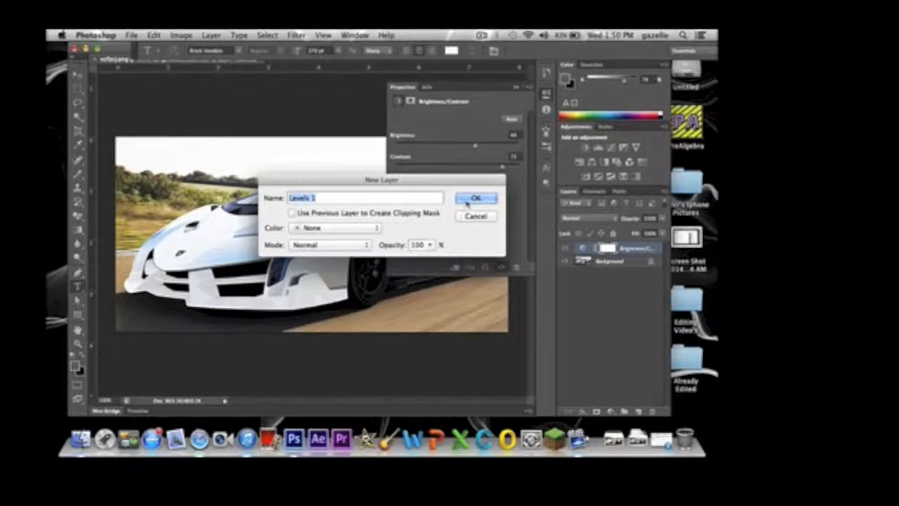
pyautogui.click(469, 196)
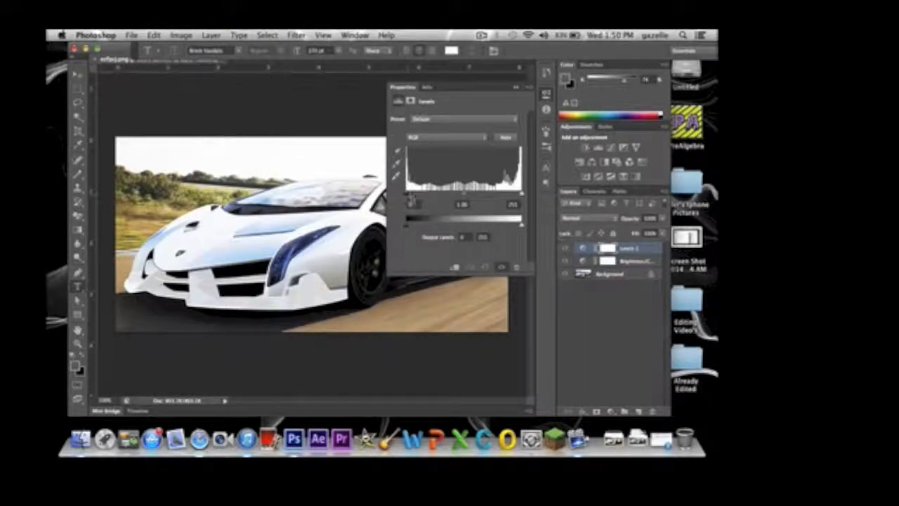
pyautogui.moveTo(465, 197); pyautogui.dragTo(513, 194)
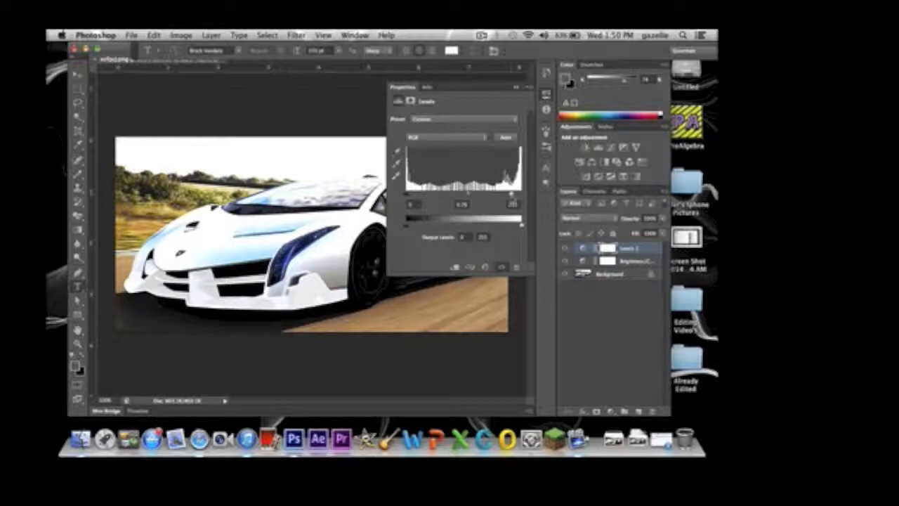
pyautogui.moveTo(513, 196); pyautogui.dragTo(519, 196)
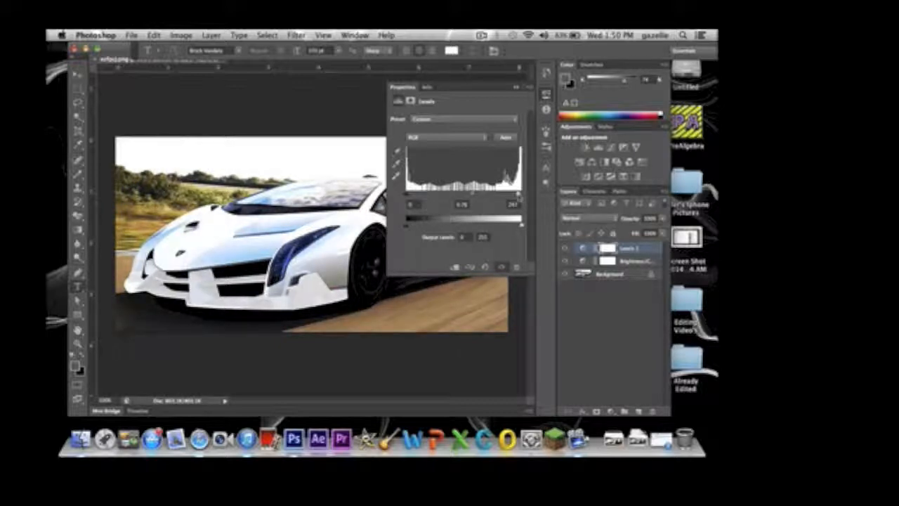
pyautogui.click(516, 86)
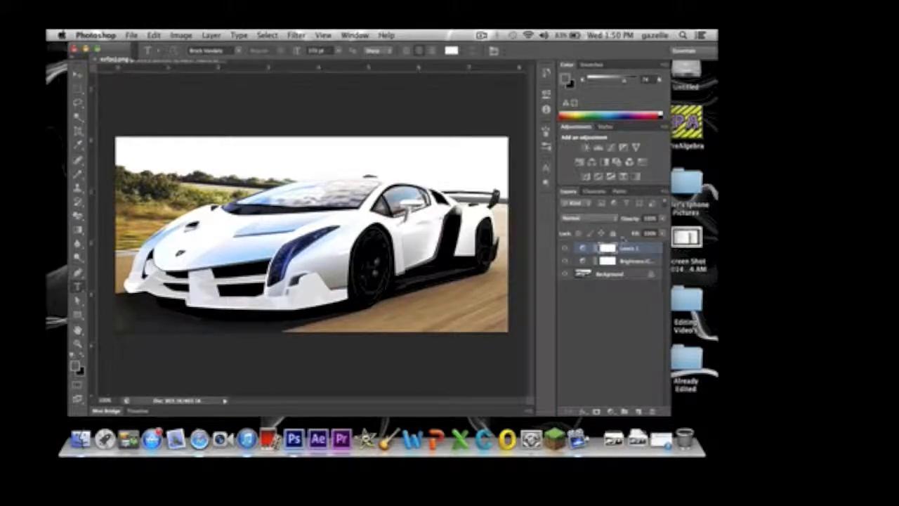
# Step: Add a Curves adjustment layer and shape its RGB curve with a raised shadow point and a slightly lowered highlight point
pyautogui.click(210, 36)
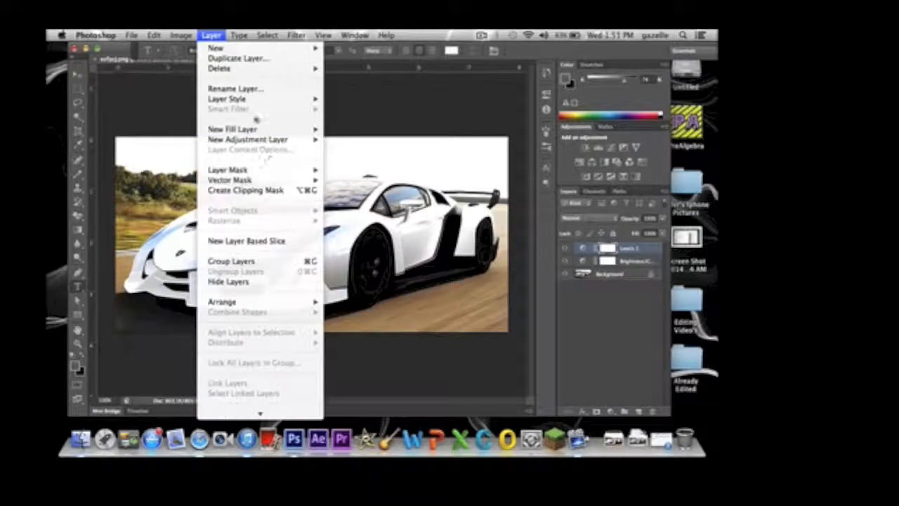
pyautogui.moveTo(249, 139)
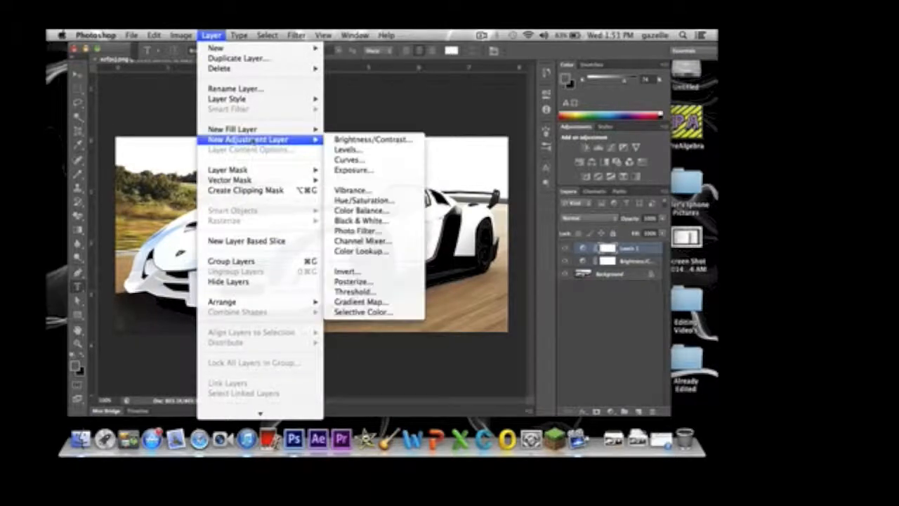
pyautogui.click(338, 160)
pyautogui.click(468, 198)
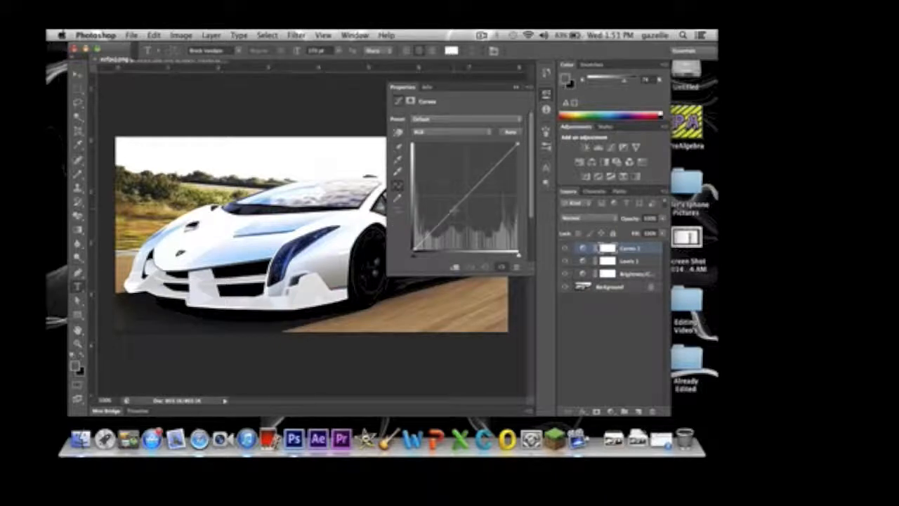
pyautogui.moveTo(451, 212); pyautogui.dragTo(444, 210)
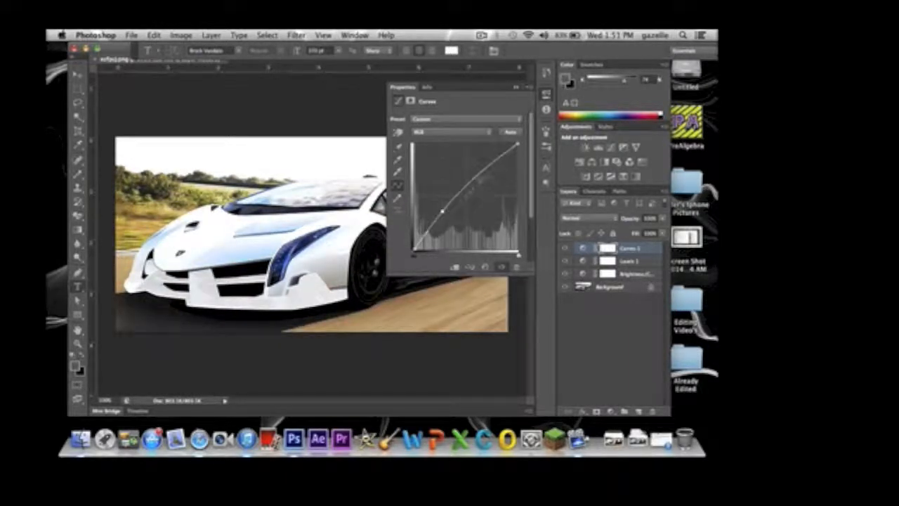
pyautogui.moveTo(484, 173); pyautogui.dragTo(490, 177)
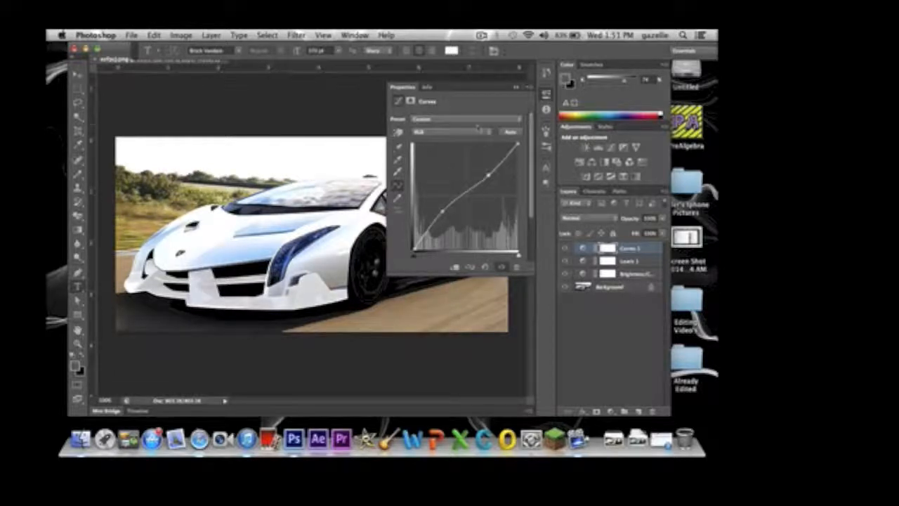
# Step: Adjust the Red channel curve with a slightly raised shadow point and a second point in the highlights
pyautogui.click(478, 132)
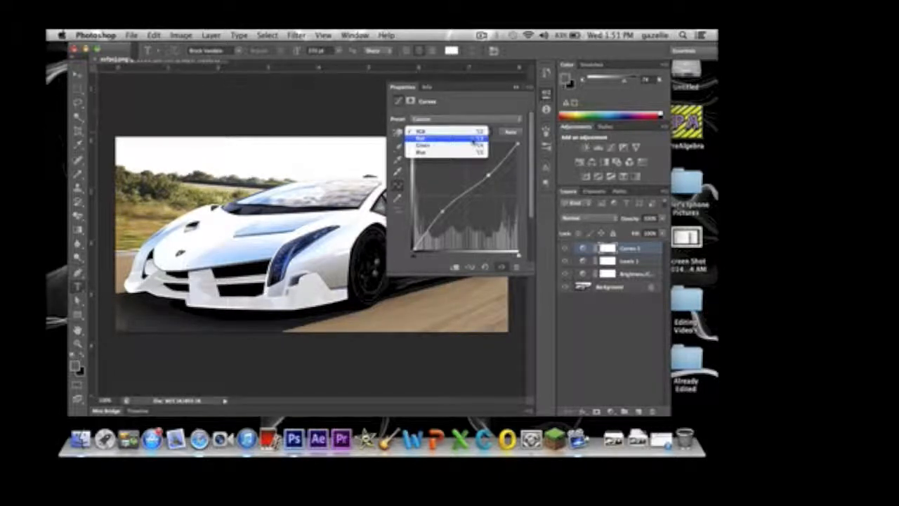
pyautogui.click(471, 139)
pyautogui.moveTo(448, 217); pyautogui.dragTo(442, 215)
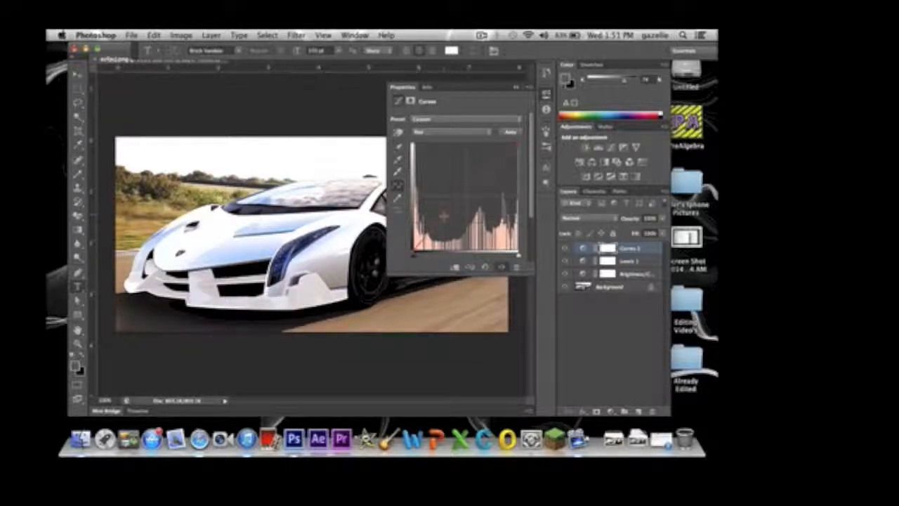
pyautogui.moveTo(492, 169); pyautogui.dragTo(493, 167)
# Step: Adjust the Blue channel curve with a shadow point and a lowered highlight point, then close the Curves settings
pyautogui.click(471, 132)
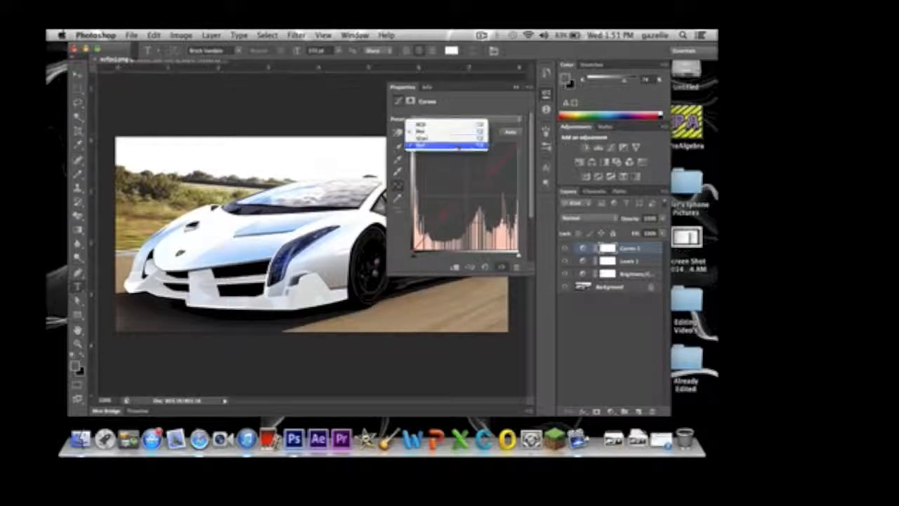
pyautogui.click(458, 145)
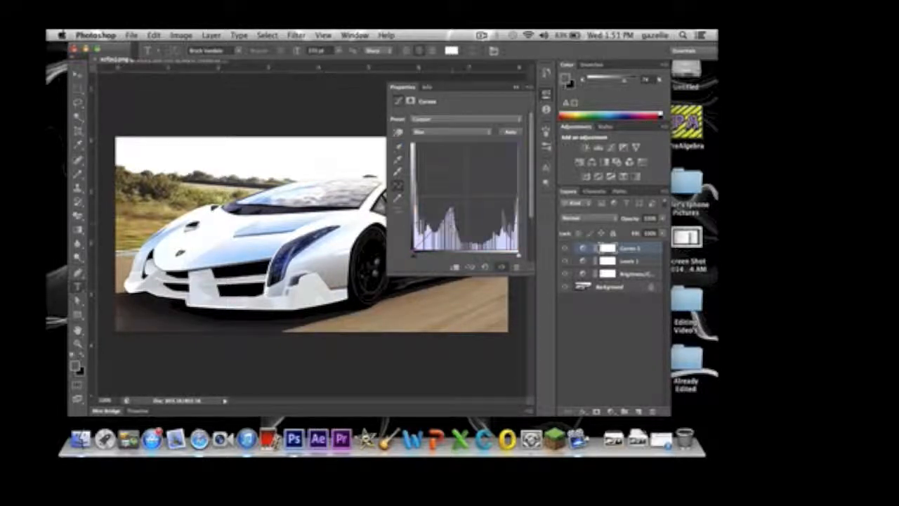
pyautogui.moveTo(442, 224); pyautogui.dragTo(442, 226)
pyautogui.moveTo(496, 166); pyautogui.dragTo(507, 140)
pyautogui.click(516, 87)
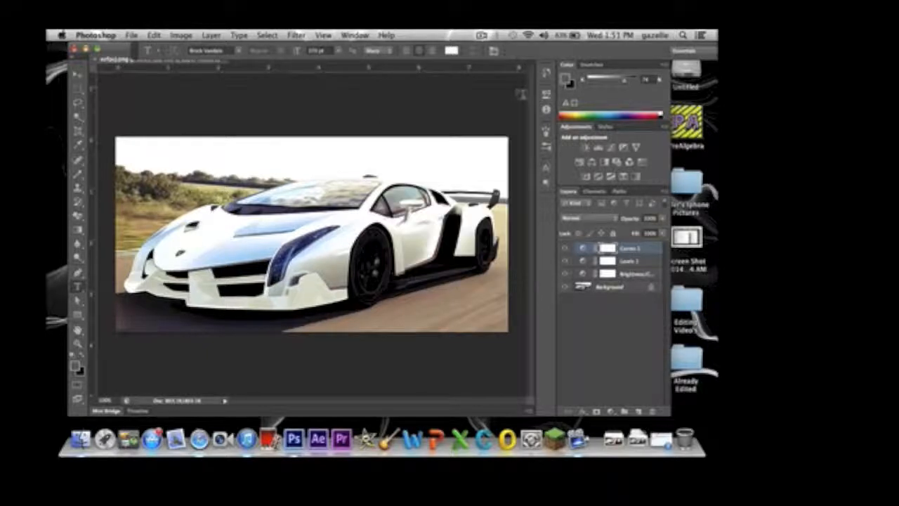
# Step: Toggle the Curves layer's visibility off and on to compare the image with and without it
pyautogui.click(564, 249)
pyautogui.click(564, 248)
pyautogui.click(565, 249)
pyautogui.click(565, 249)
# Step: Reopen the Curves layer's settings to review the RGB and Blue channel curves, then close them
pyautogui.doubleClick(583, 249)
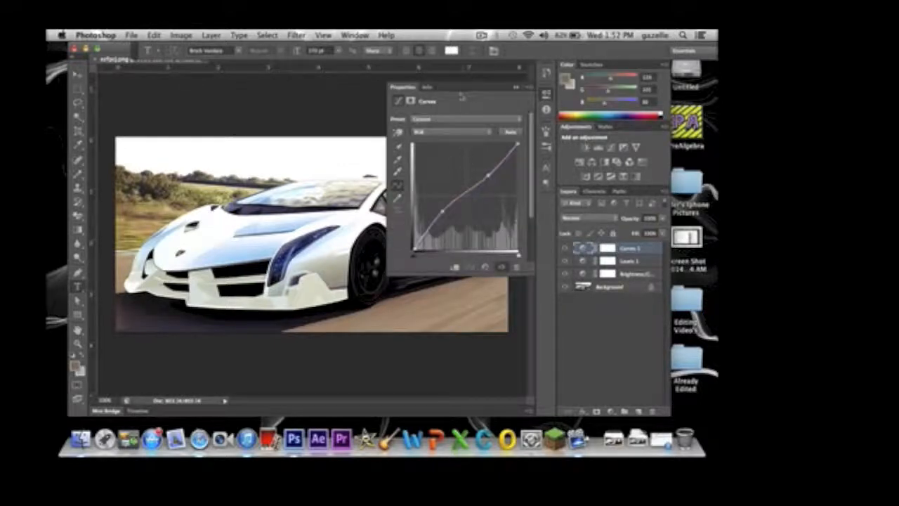
pyautogui.click(461, 133)
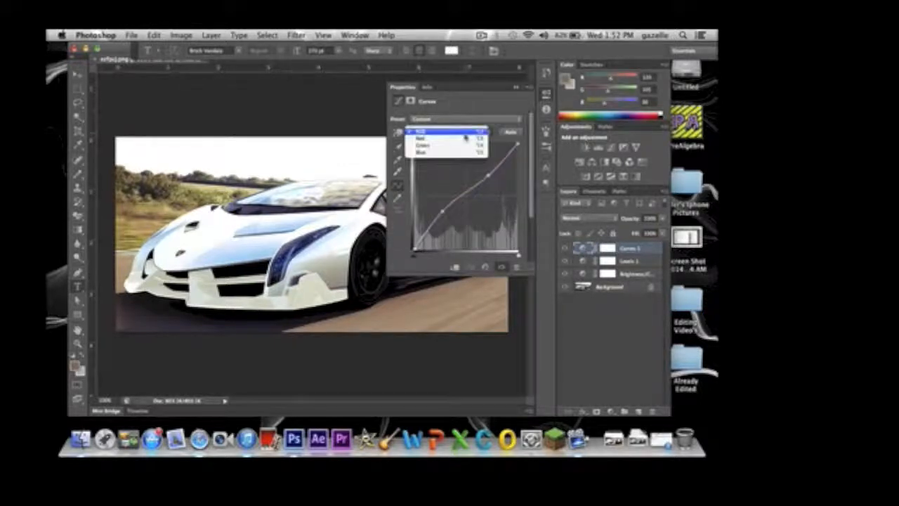
pyautogui.click(499, 135)
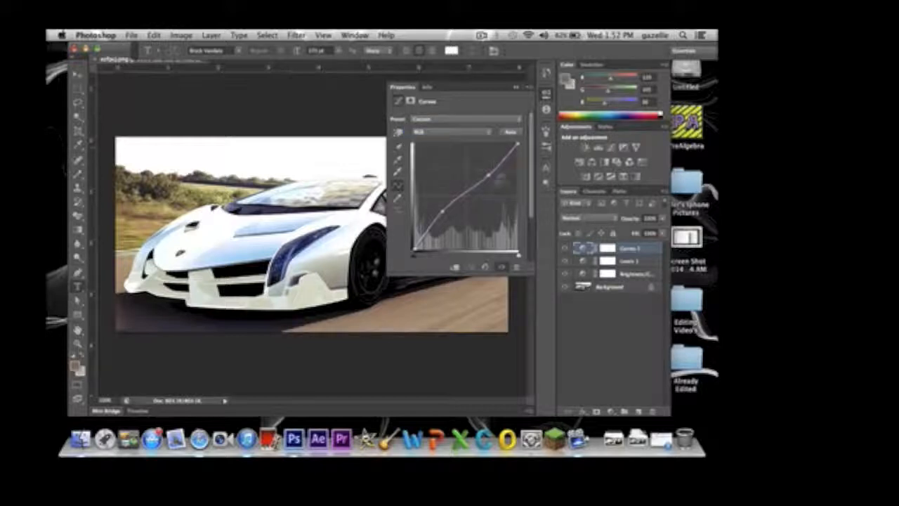
pyautogui.click(457, 132)
pyautogui.click(449, 162)
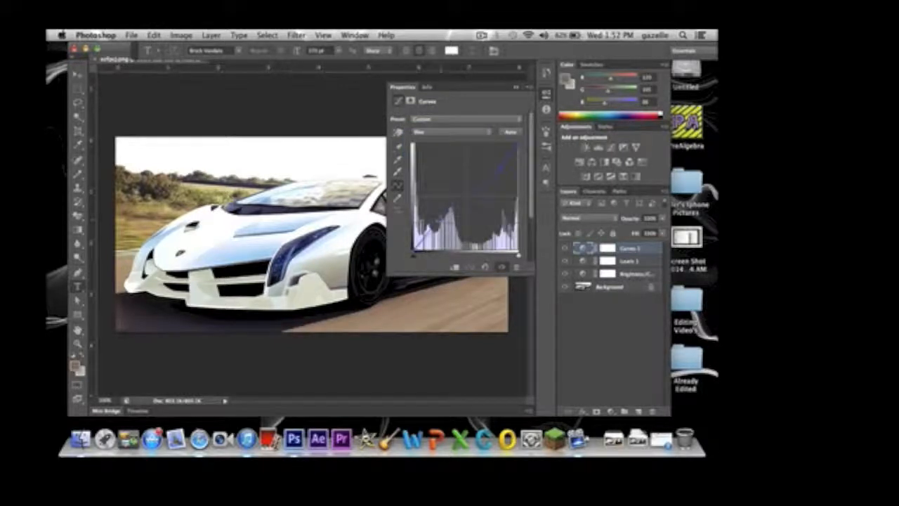
pyautogui.click(442, 222)
pyautogui.click(516, 87)
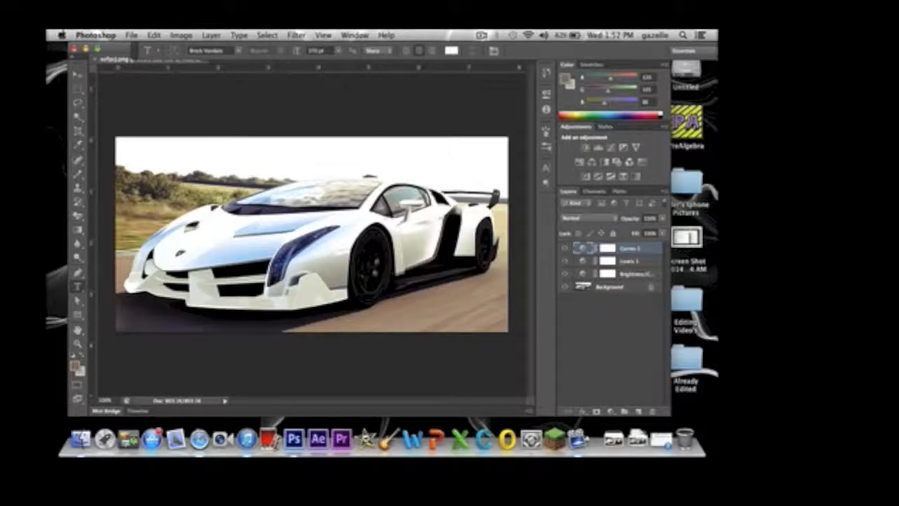
# Step: Add an Exposure adjustment layer with slightly raised exposure, a slightly negative offset and gamma correction just below 1, then close its settings
pyautogui.click(210, 35)
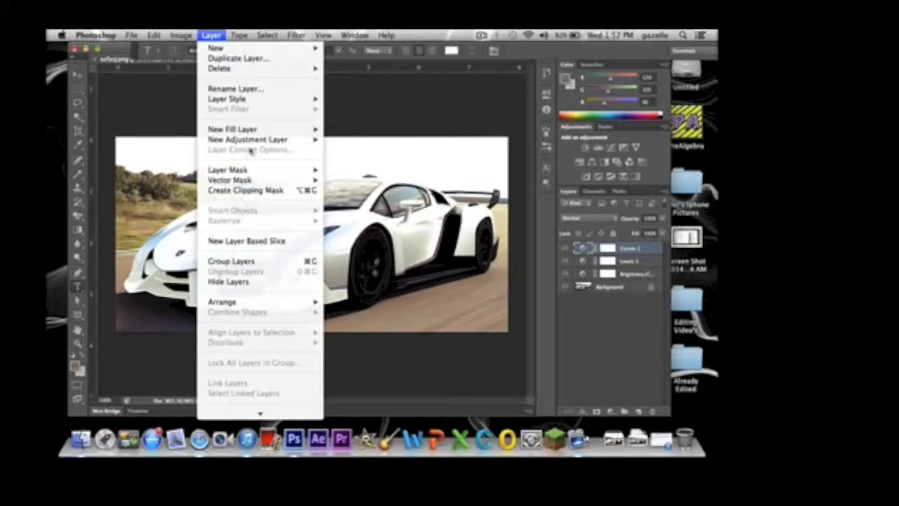
pyautogui.moveTo(250, 141)
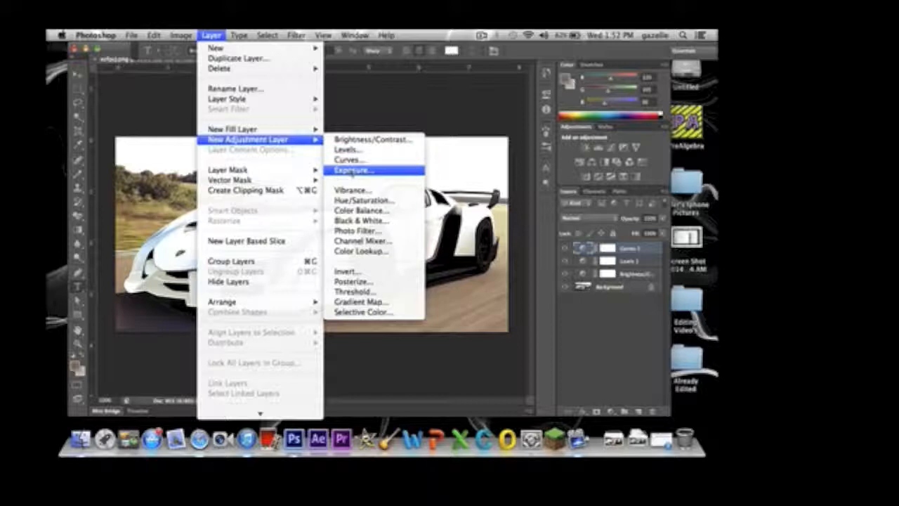
pyautogui.click(353, 171)
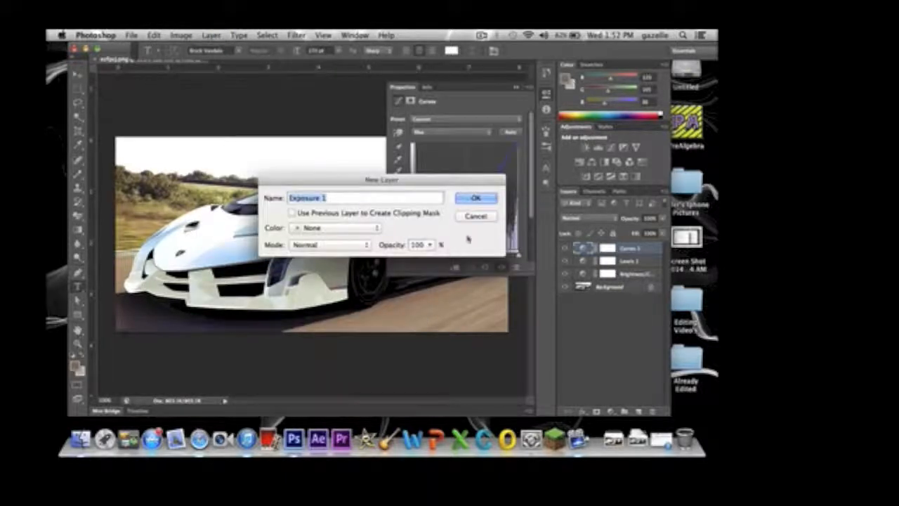
pyautogui.click(474, 199)
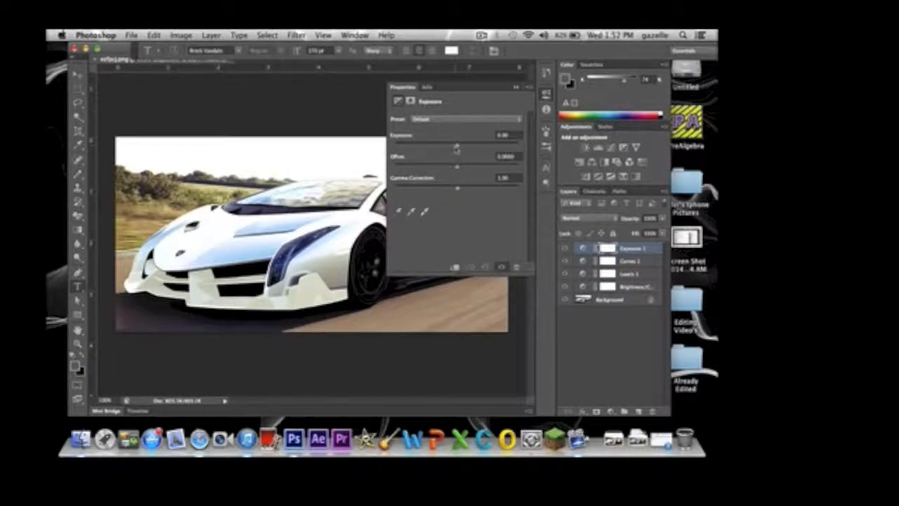
pyautogui.moveTo(456, 149); pyautogui.dragTo(452, 169)
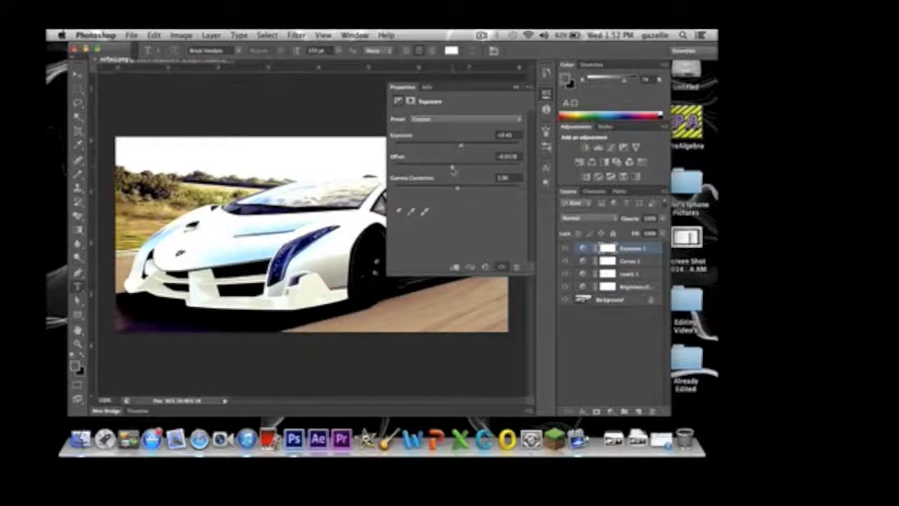
pyautogui.moveTo(461, 190); pyautogui.dragTo(462, 191)
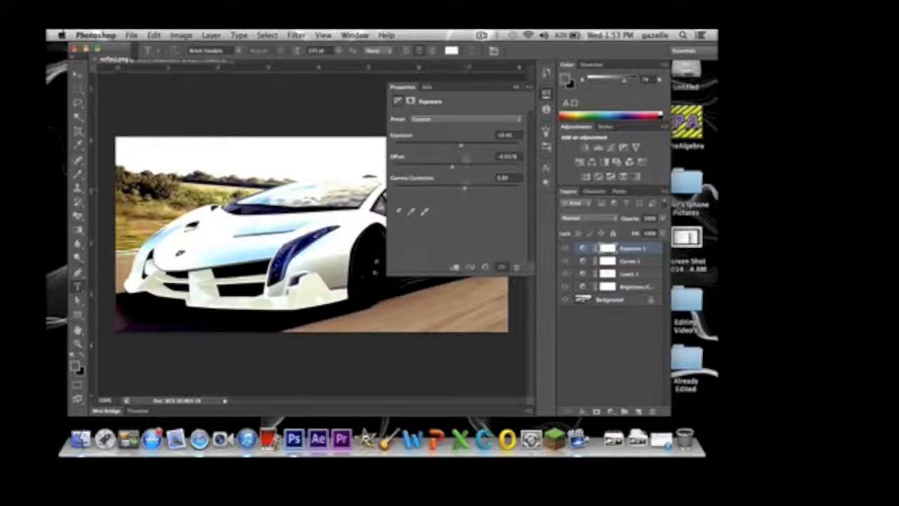
pyautogui.moveTo(461, 146); pyautogui.dragTo(463, 151)
pyautogui.click(516, 88)
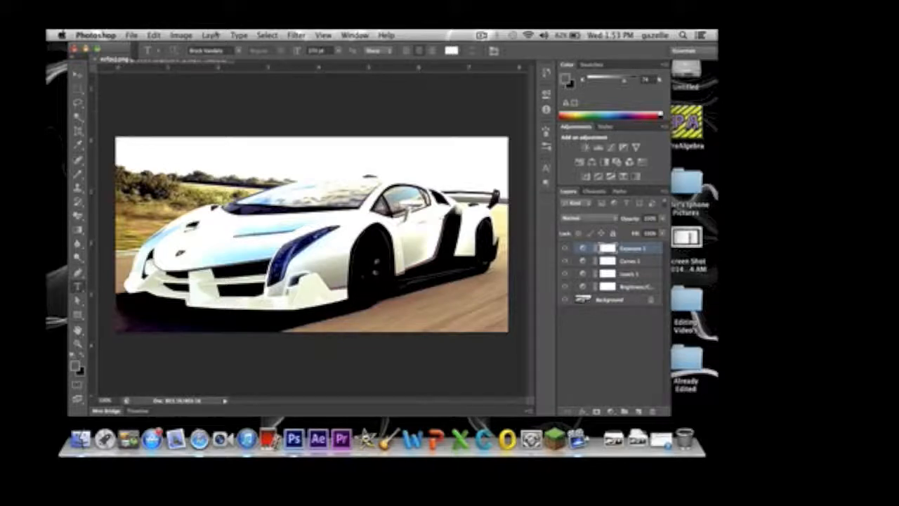
# Step: Add a Vibrance adjustment layer, moderately raise its vibrance and saturation, and close its settings
pyautogui.click(213, 35)
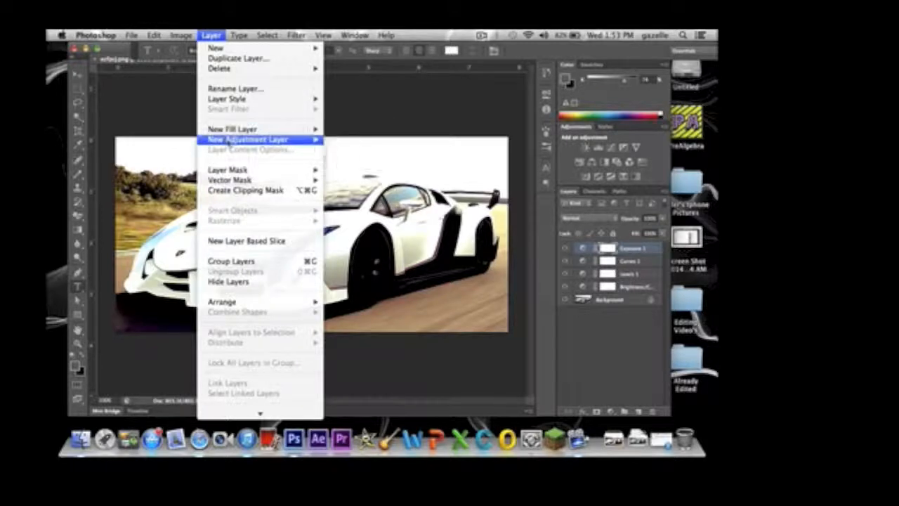
pyautogui.moveTo(230, 142)
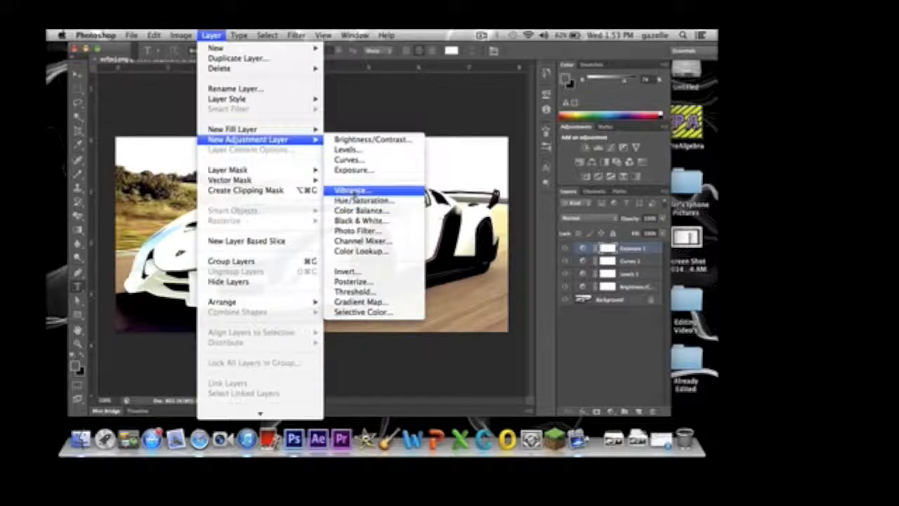
pyautogui.click(351, 190)
pyautogui.click(471, 198)
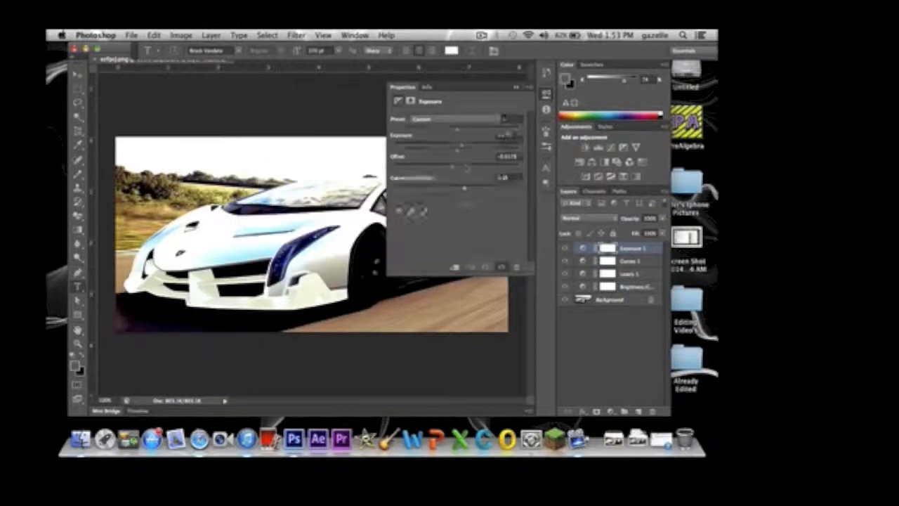
pyautogui.moveTo(459, 135); pyautogui.dragTo(484, 137)
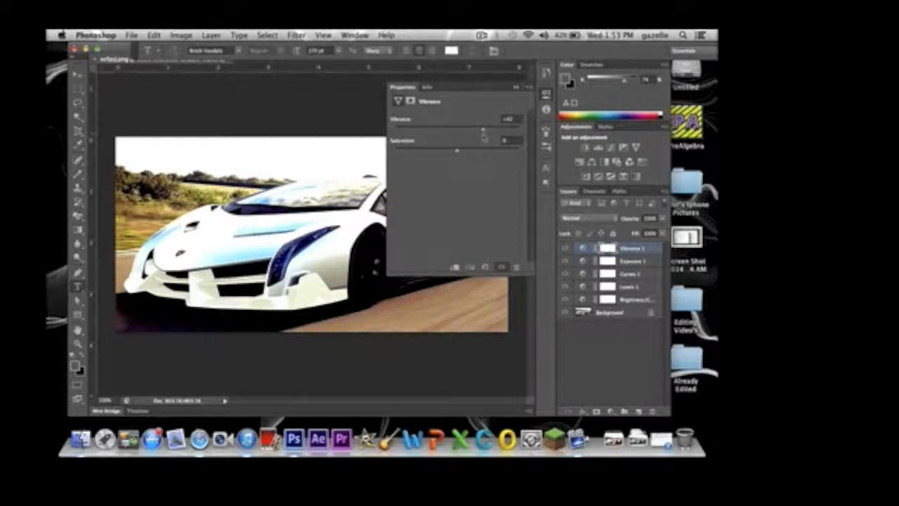
pyautogui.click(464, 132)
pyautogui.moveTo(467, 136); pyautogui.dragTo(474, 153)
pyautogui.click(518, 87)
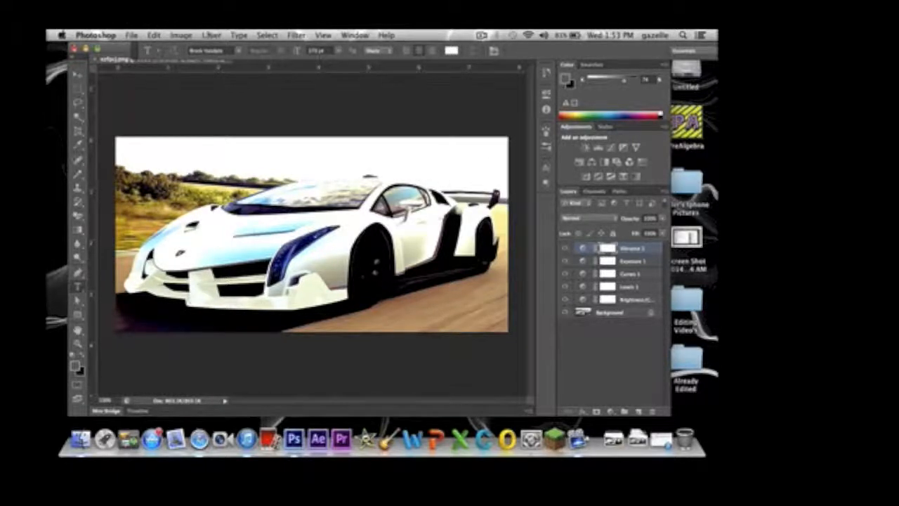
# Step: Add a Hue/Saturation adjustment layer with Hue +4, Saturation +23 and Lightness about -6
pyautogui.click(211, 35)
pyautogui.moveTo(237, 140)
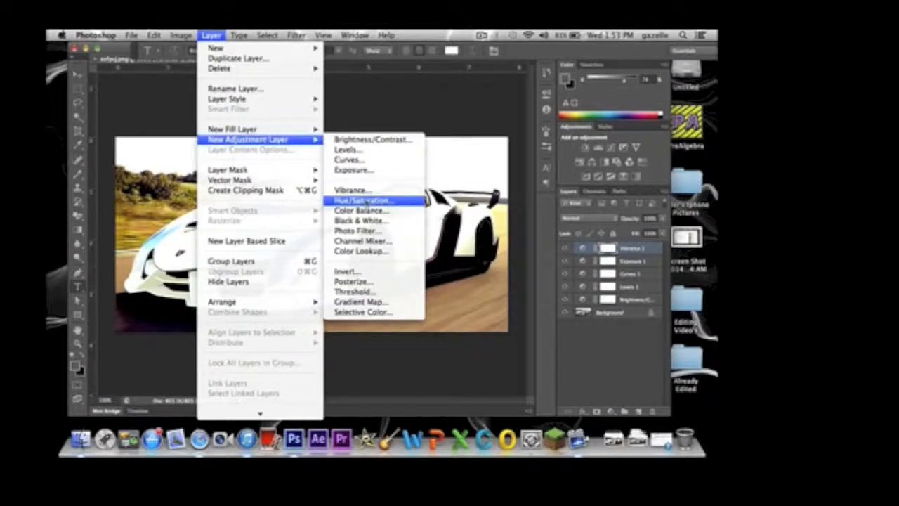
pyautogui.click(364, 200)
pyautogui.click(472, 198)
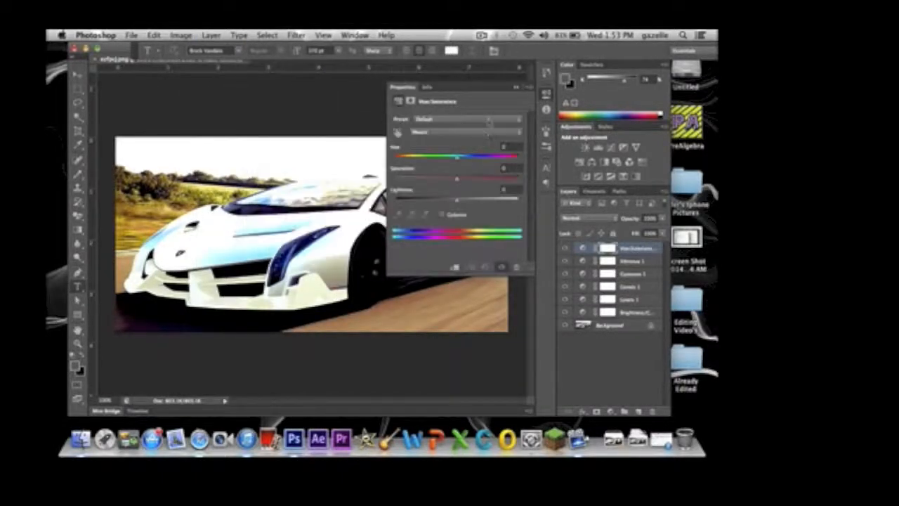
pyautogui.moveTo(456, 161); pyautogui.dragTo(456, 205)
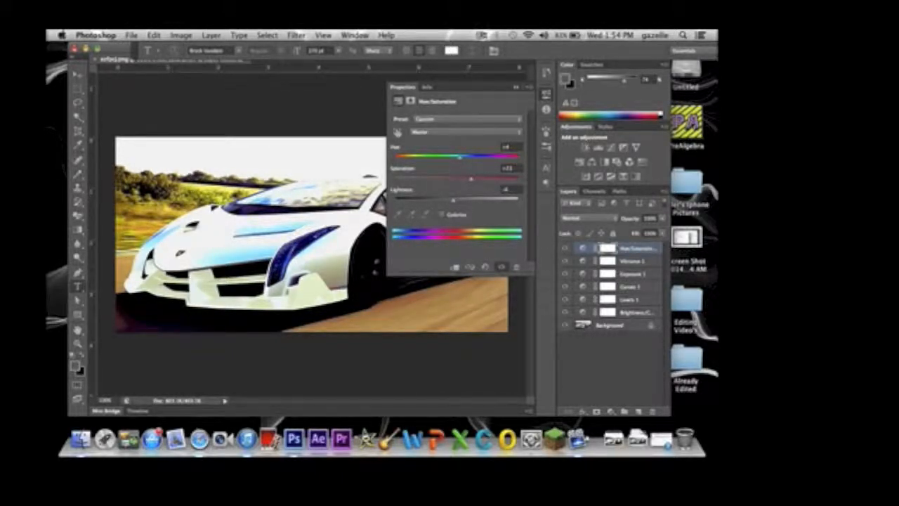
pyautogui.click(481, 35)
pyautogui.click(492, 69)
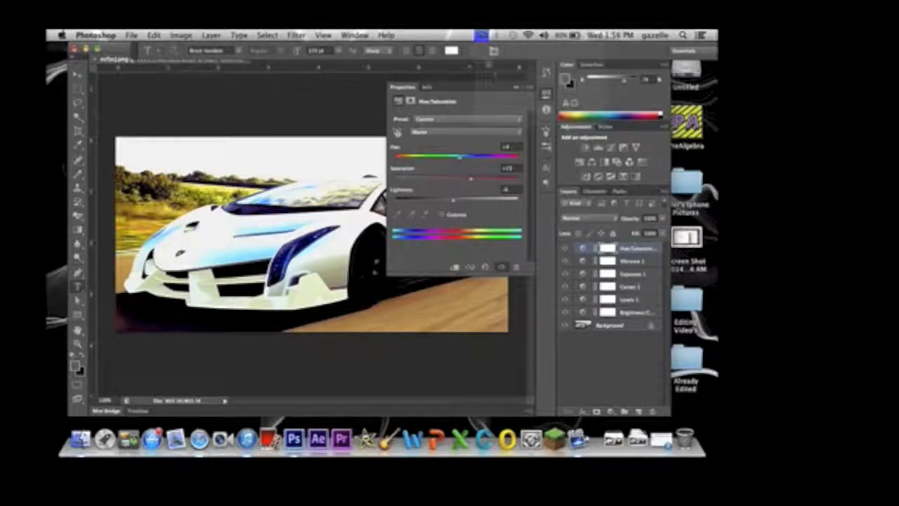
pyautogui.click(480, 35)
pyautogui.click(481, 37)
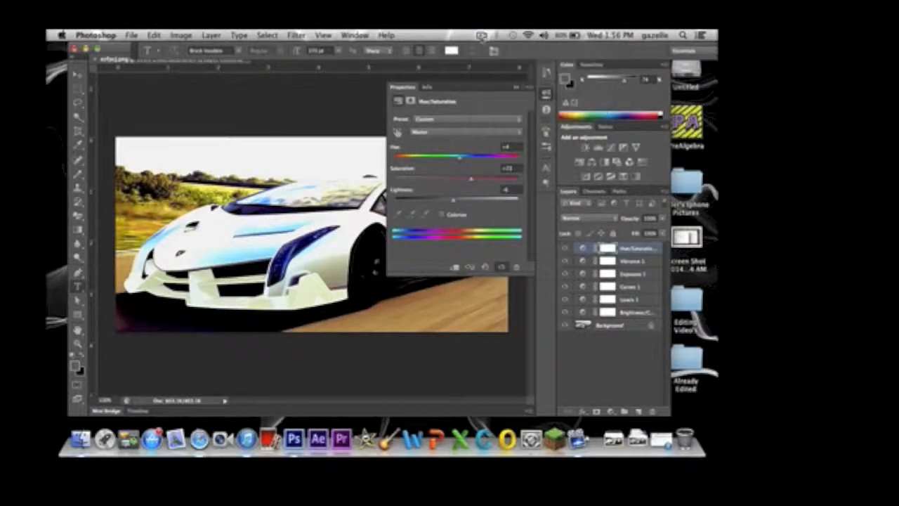
pyautogui.click(480, 35)
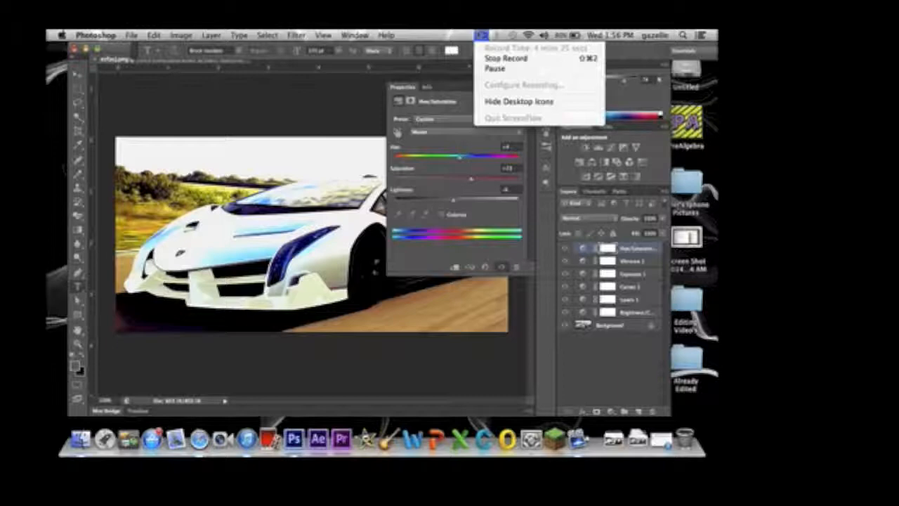
pyautogui.click(482, 36)
pyautogui.click(482, 36)
pyautogui.click(481, 36)
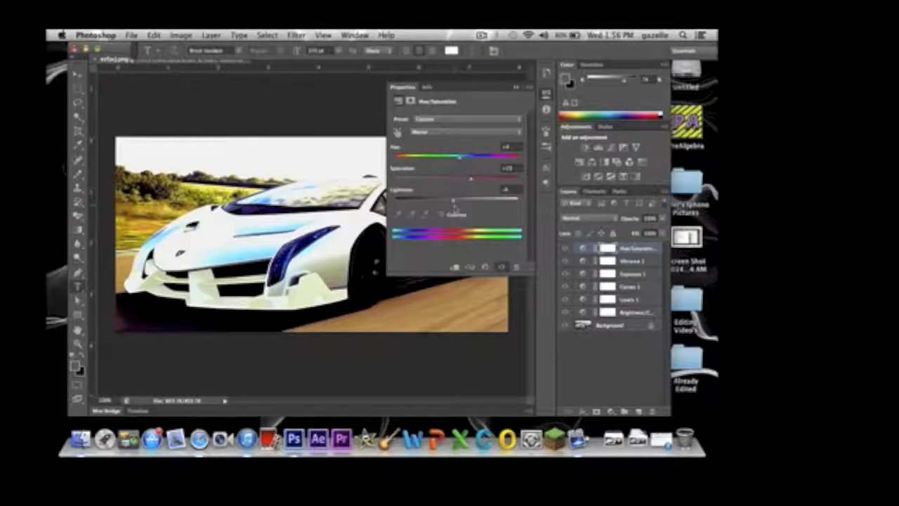
# Step: Lower the Hue/Saturation layer's Lightness slightly further and close its settings
pyautogui.moveTo(454, 201); pyautogui.dragTo(452, 202)
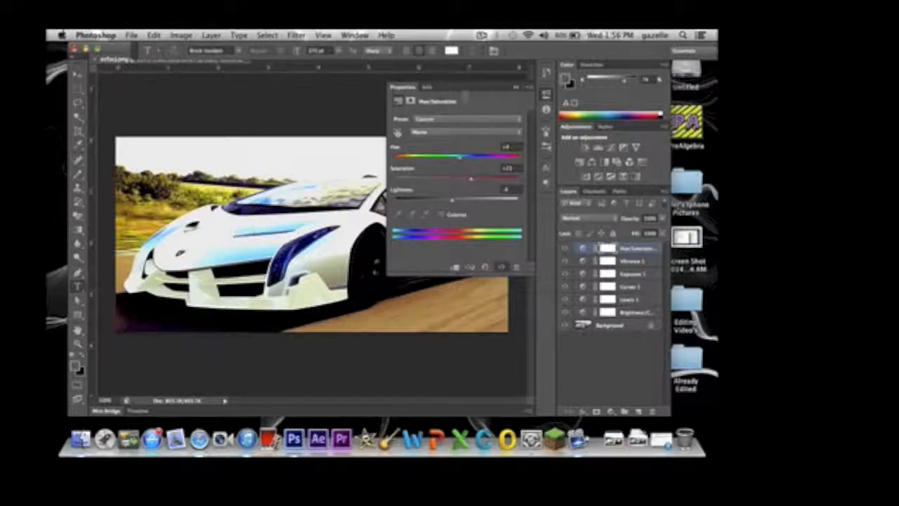
pyautogui.click(517, 87)
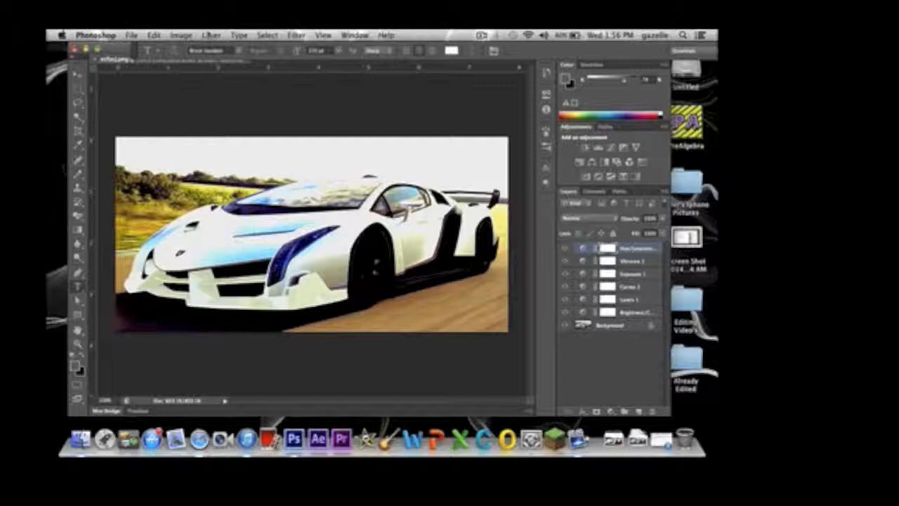
# Step: Add a Color Balance adjustment layer, shift the midtones to about +22 red and slightly toward magenta and yellow, then close its settings
pyautogui.click(208, 34)
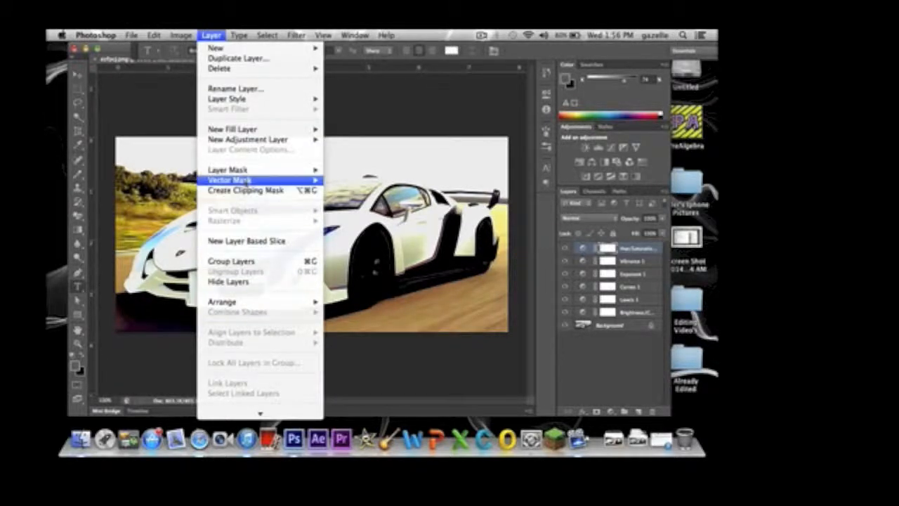
pyautogui.moveTo(249, 140)
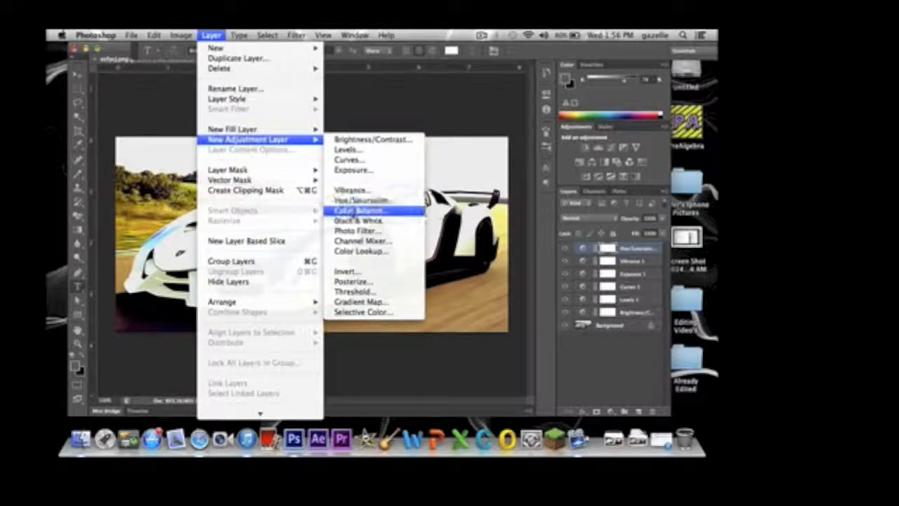
pyautogui.click(359, 211)
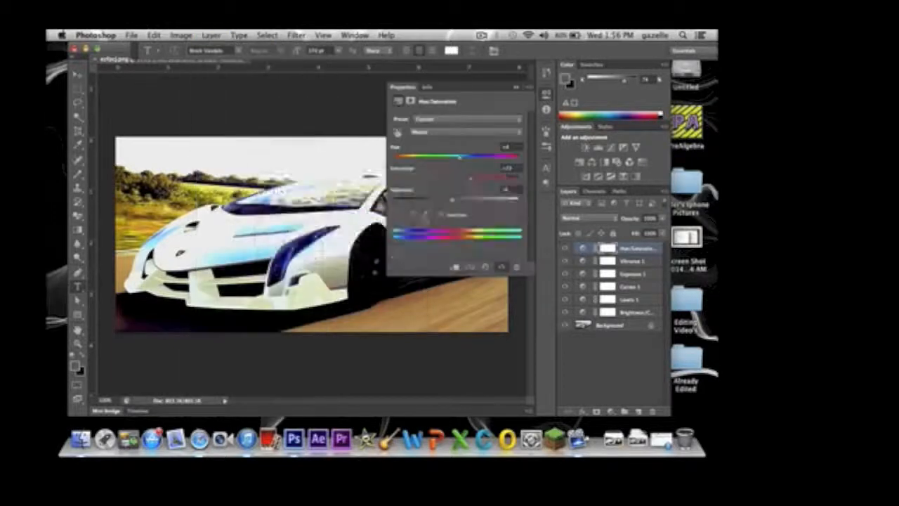
pyautogui.click(474, 197)
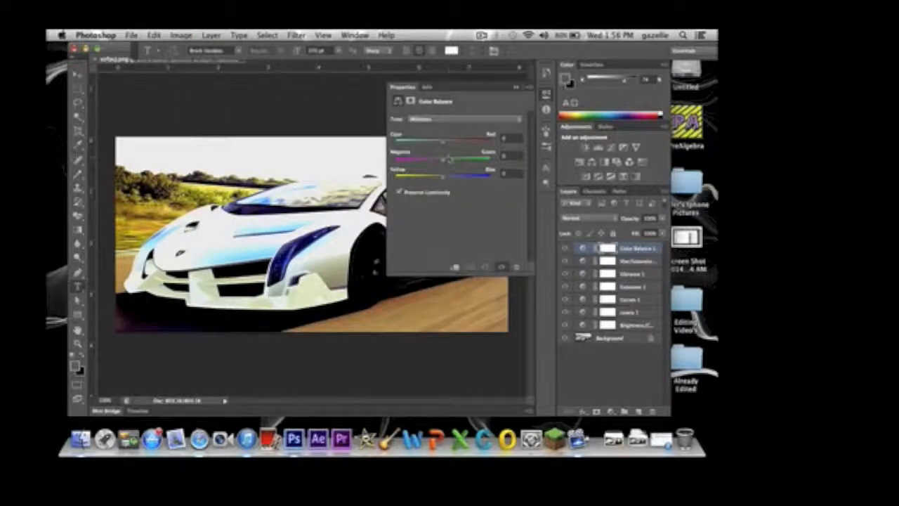
pyautogui.moveTo(444, 146)
pyautogui.mouseDown()
pyautogui.moveTo(473, 151)
pyautogui.moveTo(447, 148)
pyautogui.moveTo(454, 150)
pyautogui.moveTo(434, 163)
pyautogui.moveTo(454, 163)
pyautogui.moveTo(443, 162)
pyautogui.mouseUp()
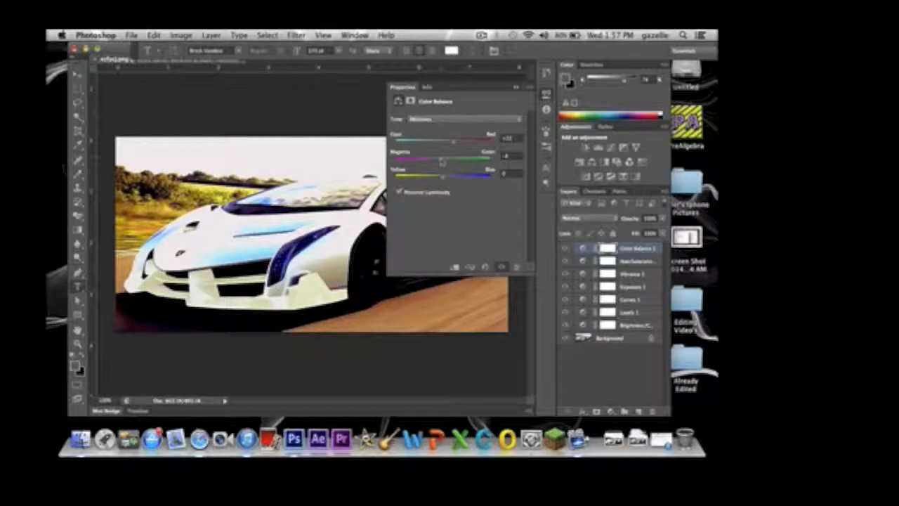
pyautogui.moveTo(441, 176)
pyautogui.mouseDown()
pyautogui.moveTo(466, 182)
pyautogui.moveTo(403, 183)
pyautogui.moveTo(440, 185)
pyautogui.moveTo(427, 184)
pyautogui.mouseUp()
pyautogui.click(515, 88)
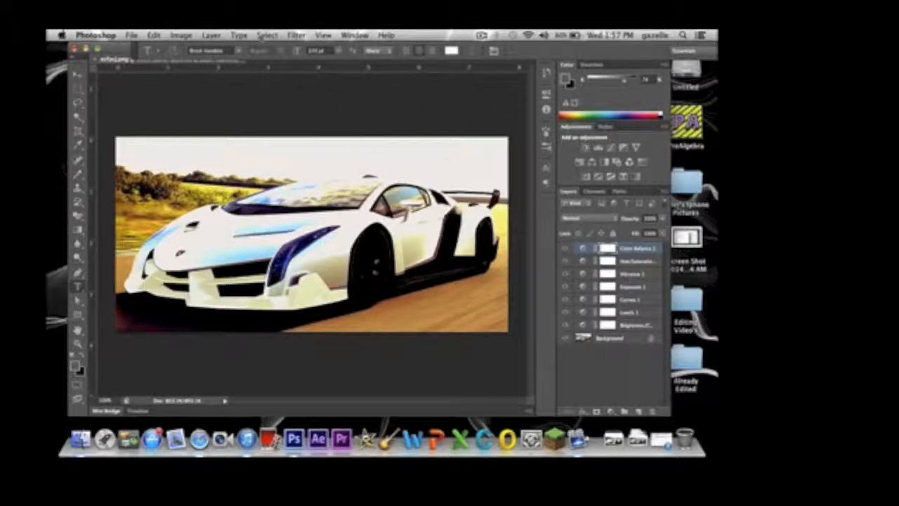
# Step: Add a Photo Filter adjustment layer using the orange Warming Filter (85), reduce its density below 25%, and close its settings
pyautogui.click(211, 35)
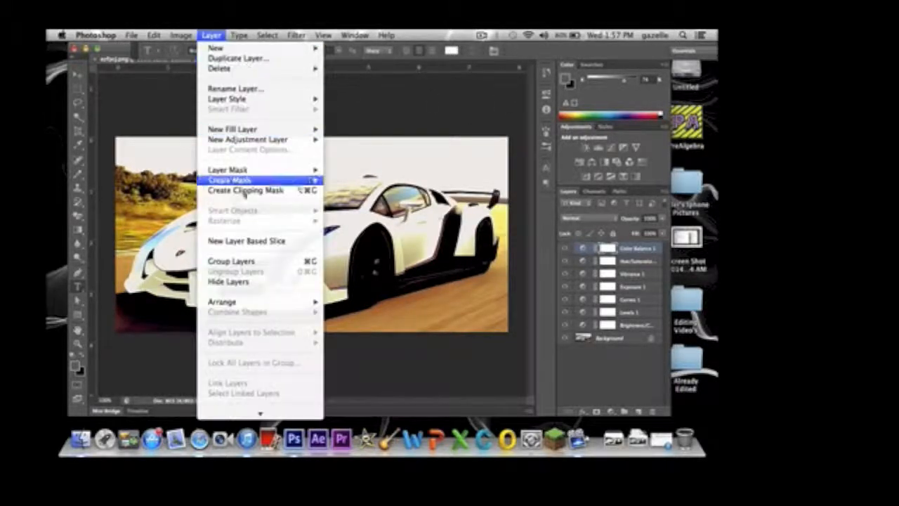
pyautogui.moveTo(240, 144)
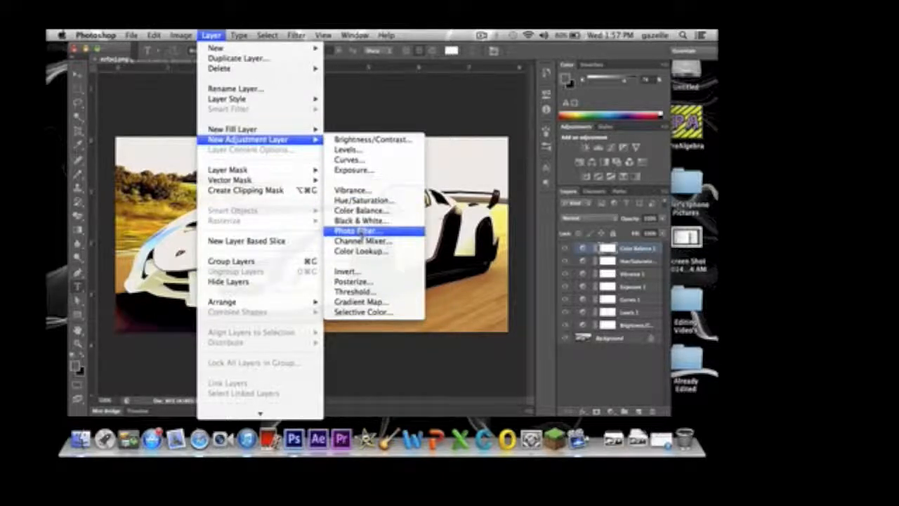
pyautogui.click(358, 232)
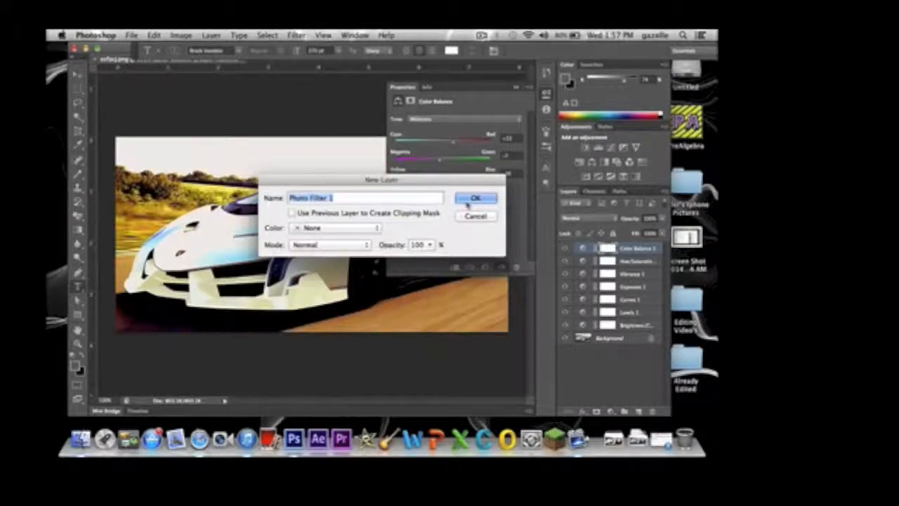
pyautogui.click(475, 199)
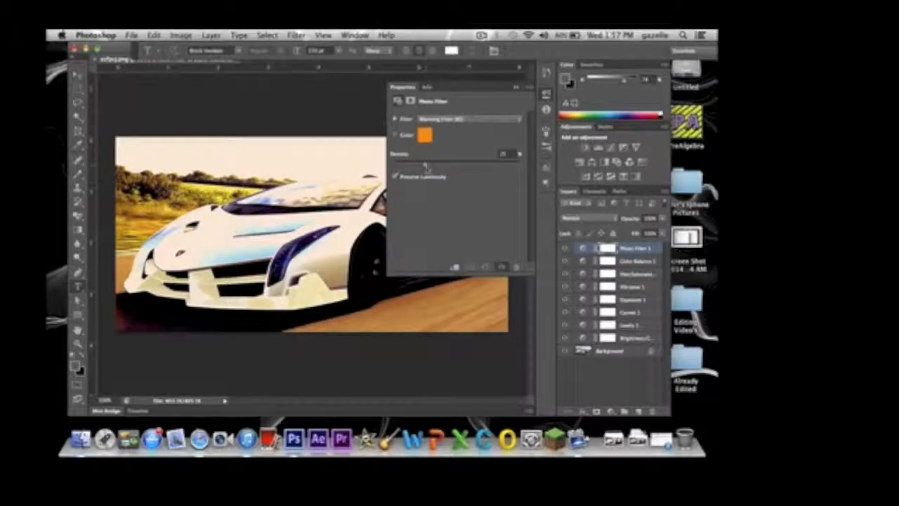
pyautogui.click(424, 136)
pyautogui.click(638, 89)
pyautogui.moveTo(426, 166)
pyautogui.mouseDown()
pyautogui.moveTo(408, 166)
pyautogui.moveTo(490, 172)
pyautogui.moveTo(419, 166)
pyautogui.mouseUp()
pyautogui.click(521, 87)
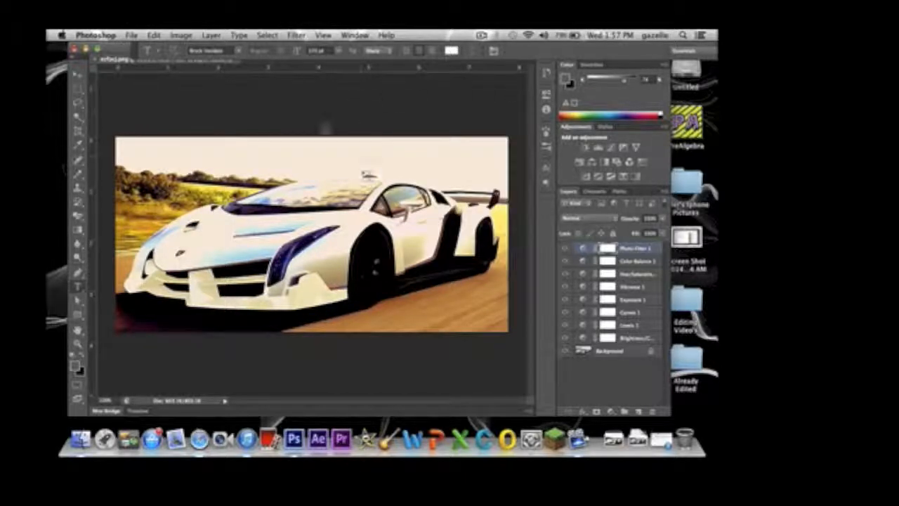
# Step: Toggle the Photo Filter layer's visibility off and on to compare the image, then reopen its settings
pyautogui.click(565, 250)
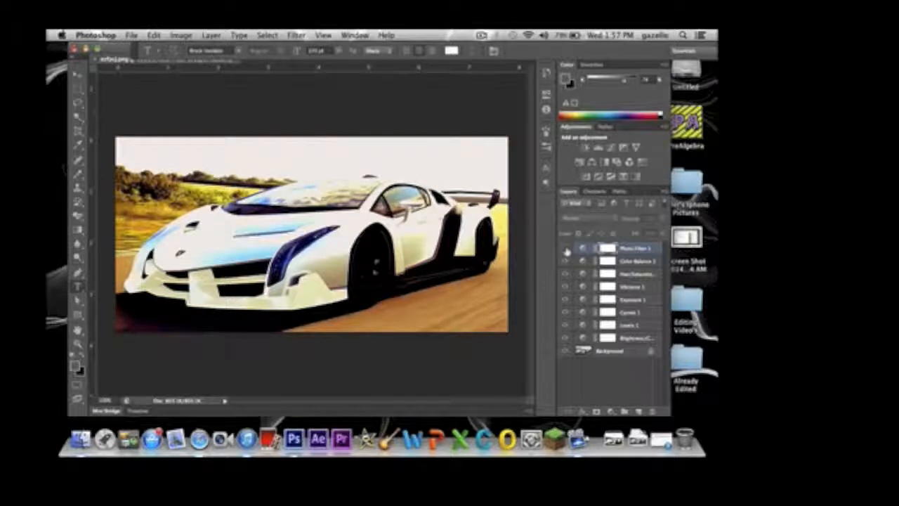
pyautogui.click(566, 250)
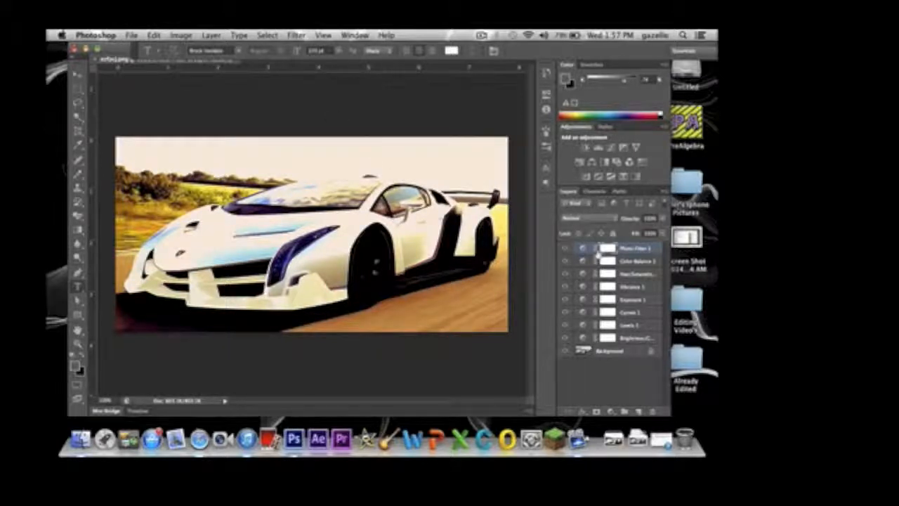
pyautogui.doubleClick(581, 250)
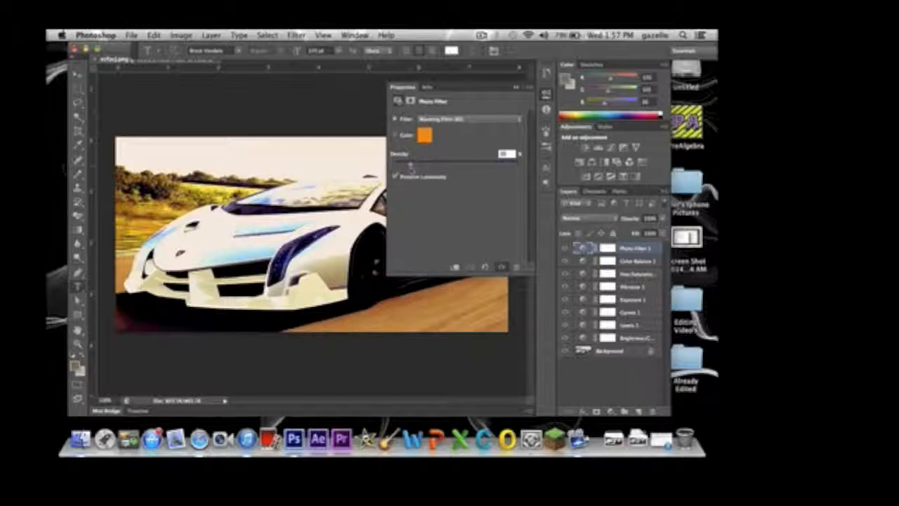
# Step: Add a Channel Mixer adjustment layer, set Blue output's red to about +10% and lower its blue slightly, then compare with the layer hidden
pyautogui.click(518, 87)
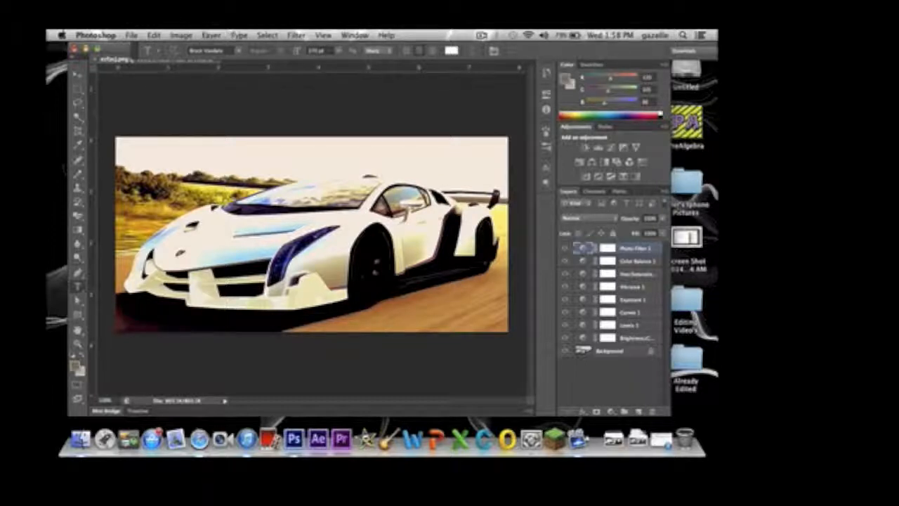
pyautogui.click(212, 34)
pyautogui.moveTo(248, 139)
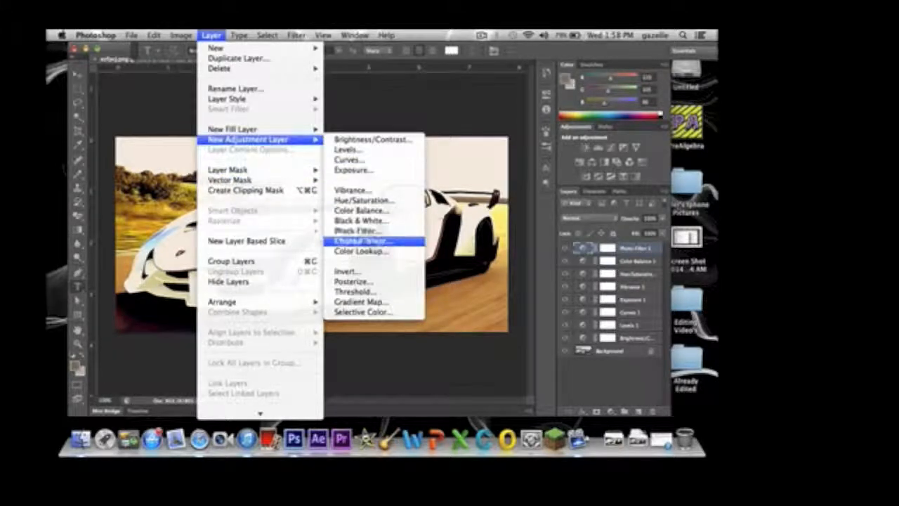
pyautogui.click(358, 241)
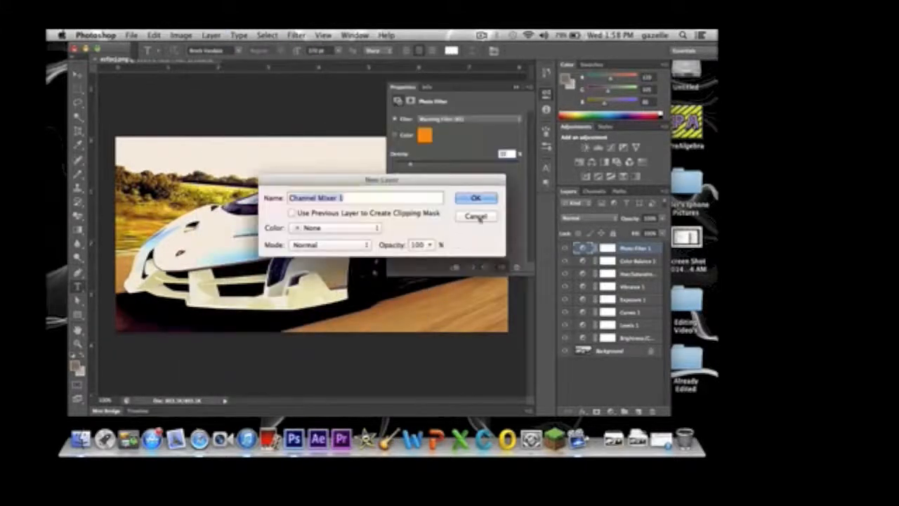
pyautogui.click(476, 200)
pyautogui.moveTo(459, 176); pyautogui.dragTo(463, 176)
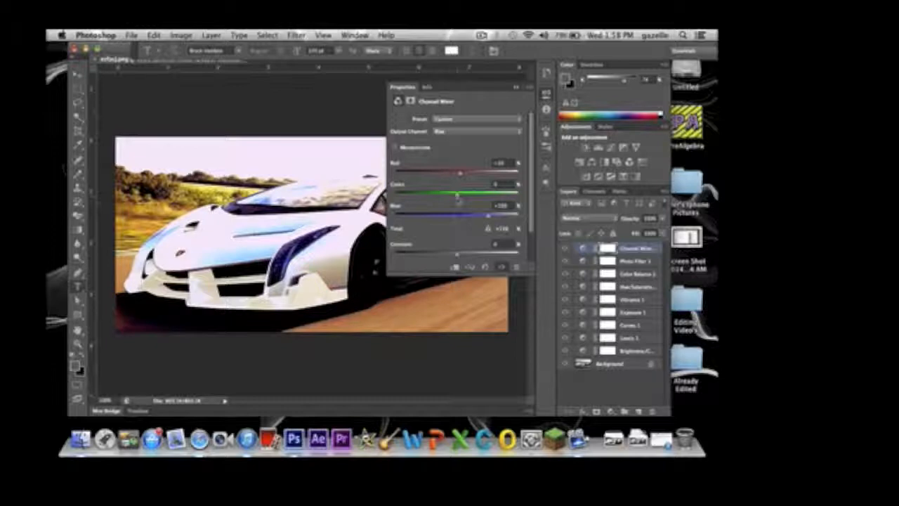
pyautogui.moveTo(488, 215)
pyautogui.mouseDown()
pyautogui.moveTo(495, 218)
pyautogui.moveTo(485, 218)
pyautogui.mouseUp()
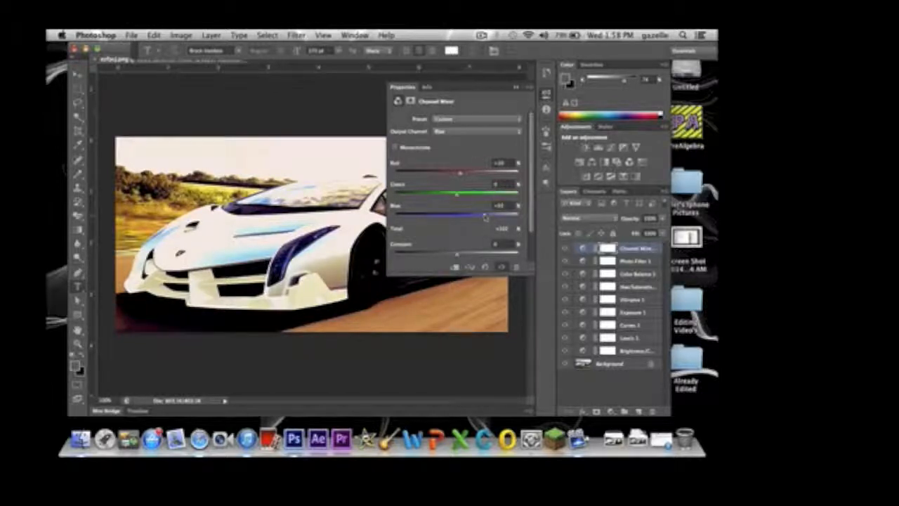
pyautogui.click(519, 87)
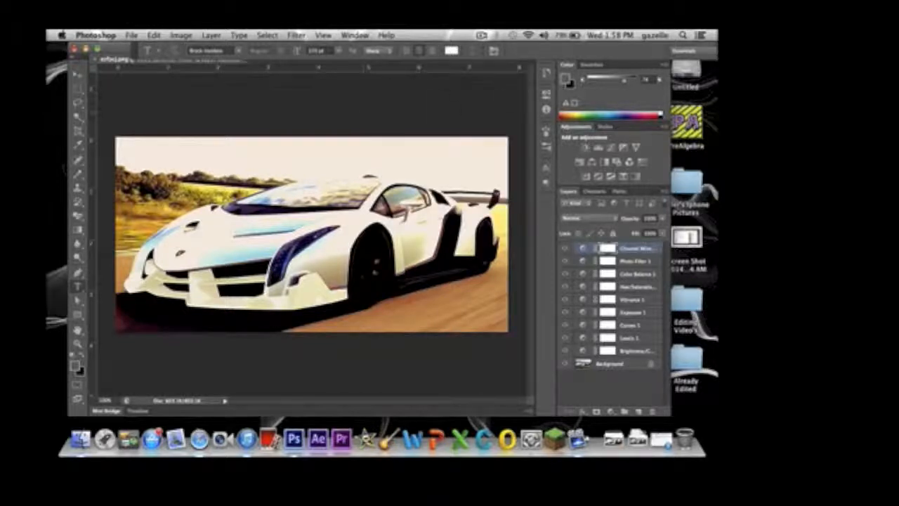
pyautogui.click(567, 250)
pyautogui.click(566, 251)
# Step: Try a Color Lookup adjustment layer, cancel the Abstract and 3DLUT file choosers, and delete the layer
pyautogui.click(212, 35)
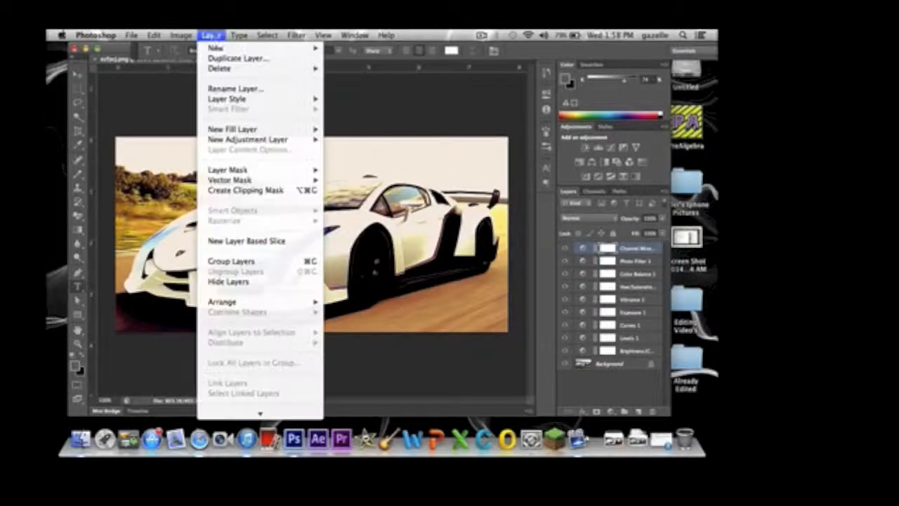
pyautogui.moveTo(235, 141)
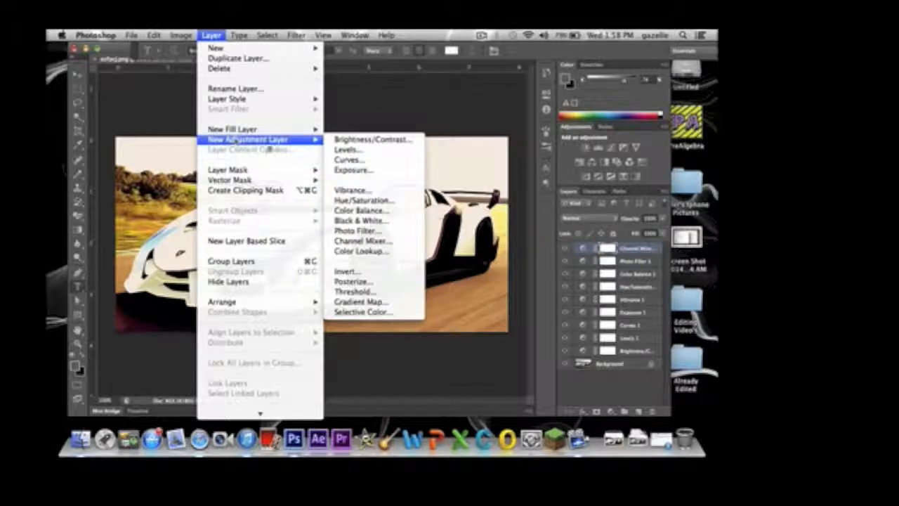
pyautogui.click(360, 253)
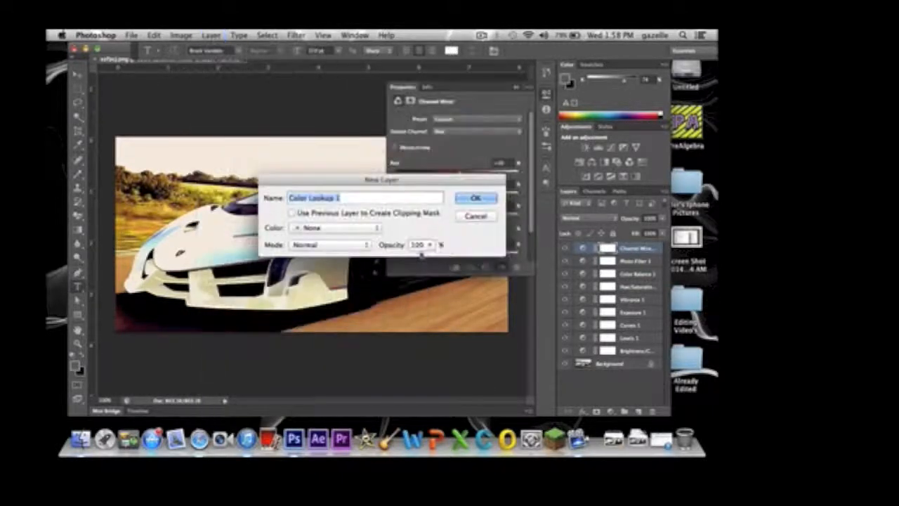
pyautogui.click(475, 199)
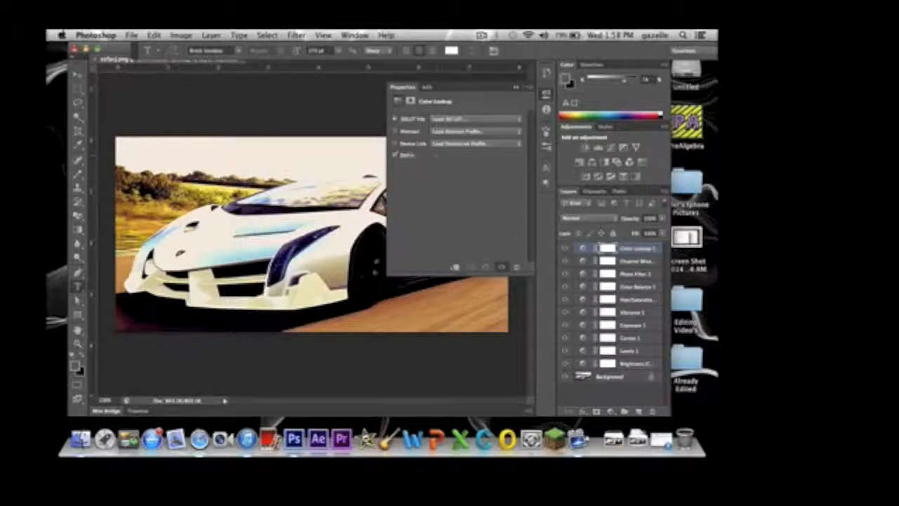
pyautogui.click(396, 132)
pyautogui.click(493, 304)
pyautogui.click(395, 120)
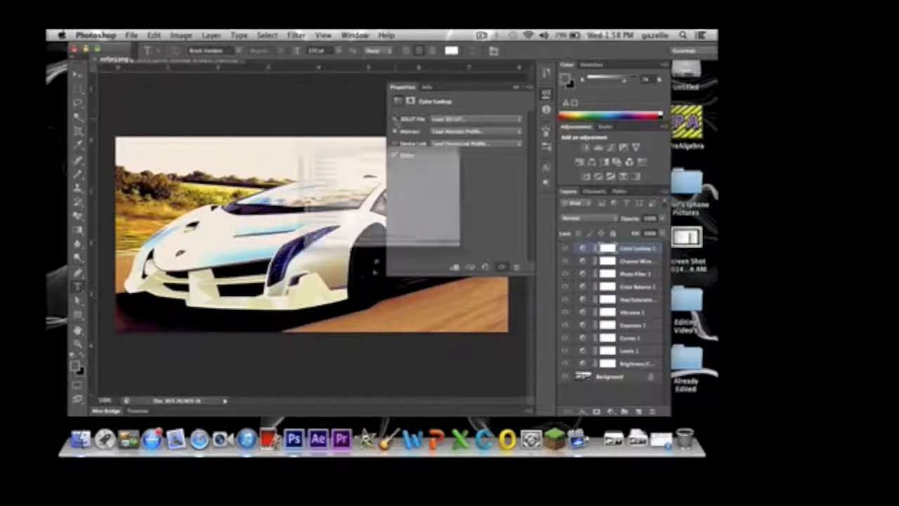
pyautogui.click(494, 304)
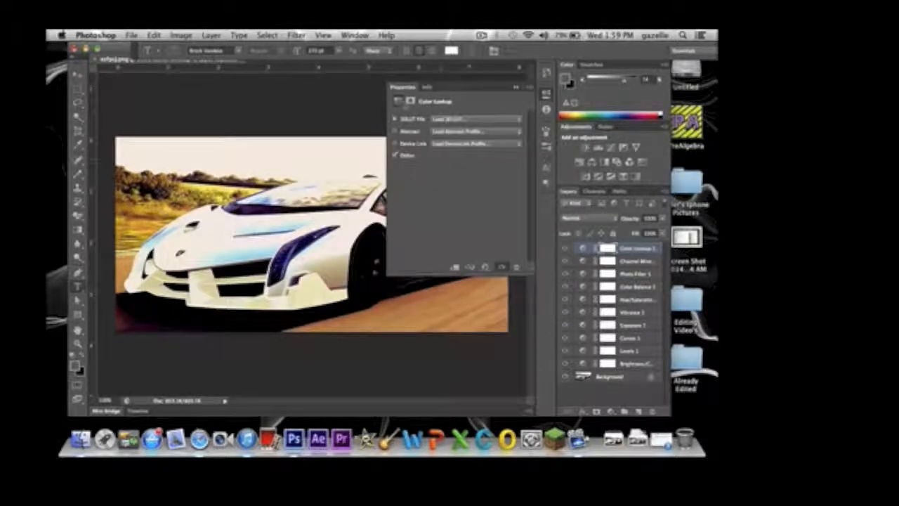
pyautogui.click(518, 86)
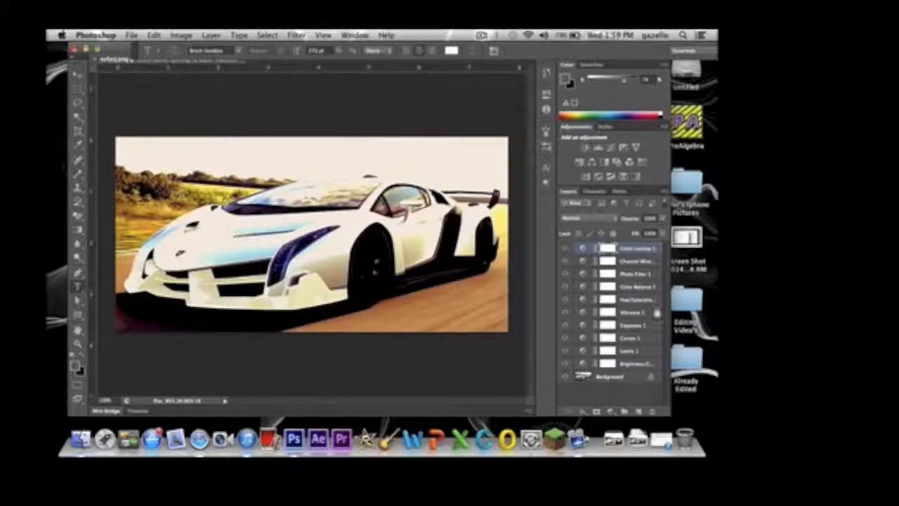
pyautogui.click(643, 251)
pyautogui.press('BackSpace')
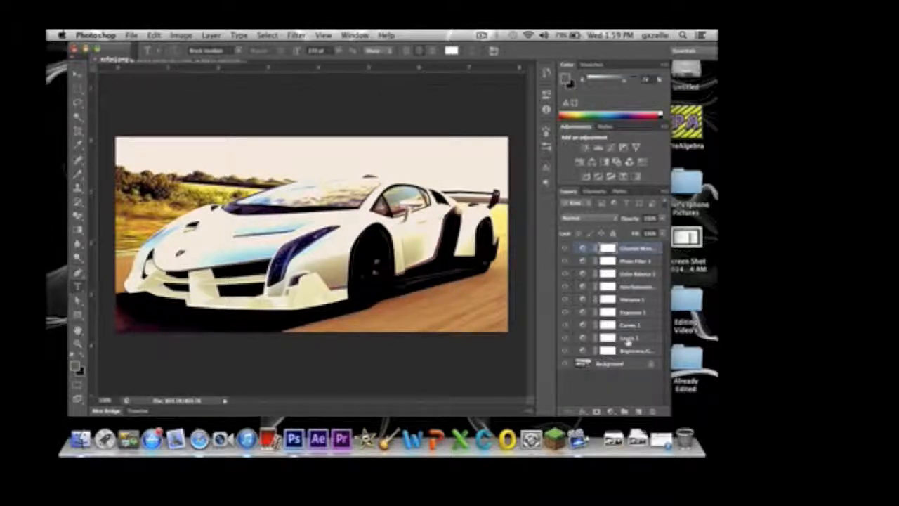
# Step: Hide every adjustment layer one by one, from Brightness/Contrast up to Channel Mixer, to view the original photo
pyautogui.click(565, 351)
pyautogui.click(564, 338)
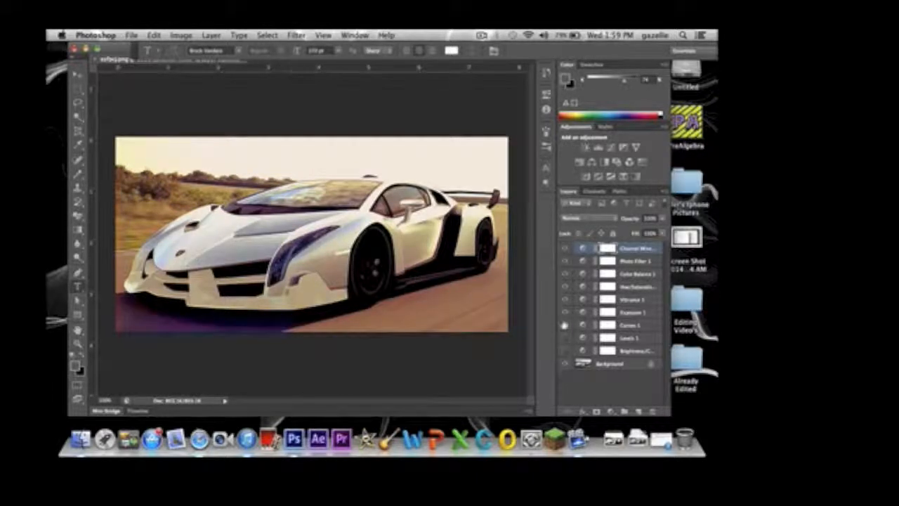
pyautogui.click(565, 326)
pyautogui.click(565, 313)
pyautogui.click(565, 301)
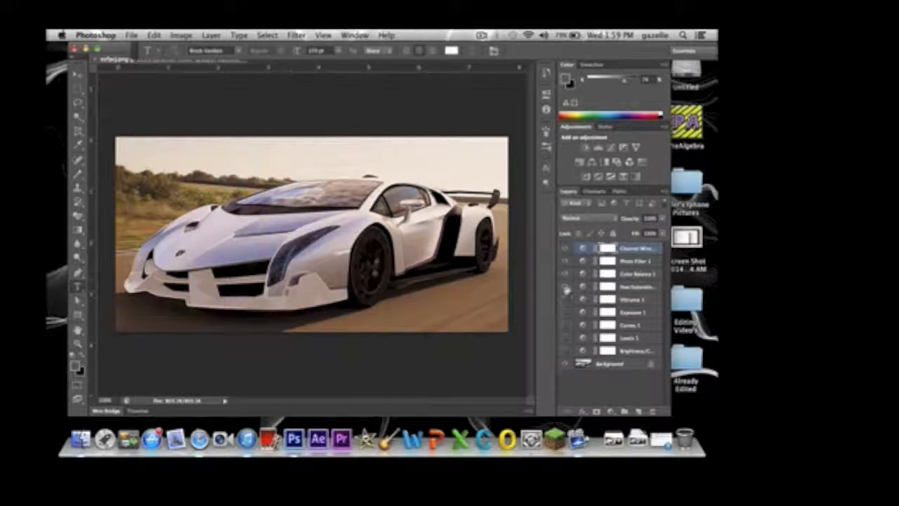
pyautogui.click(565, 288)
pyautogui.click(565, 275)
pyautogui.click(565, 261)
pyautogui.click(565, 248)
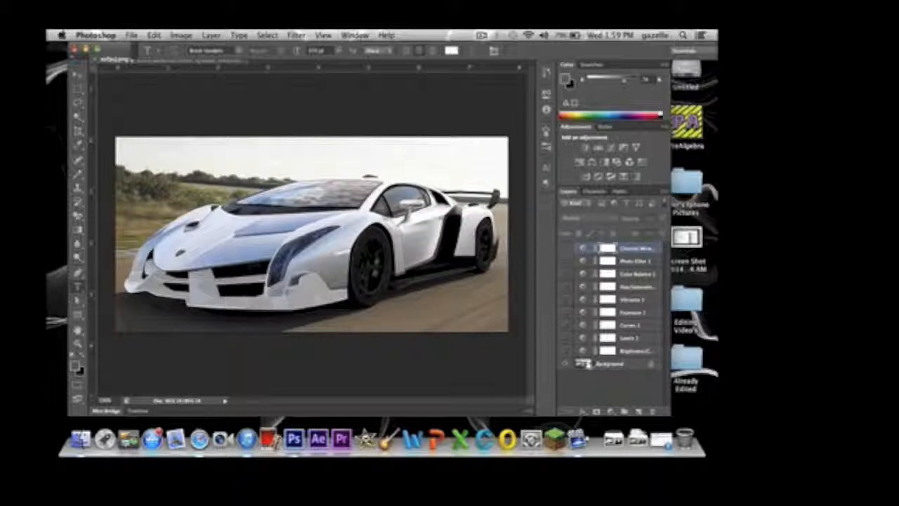
# Step: Show all the adjustment layers again one by one, from Brightness/Contrast up to Channel Mixer, to compare each effect
pyautogui.click(565, 352)
pyautogui.click(565, 338)
pyautogui.click(566, 324)
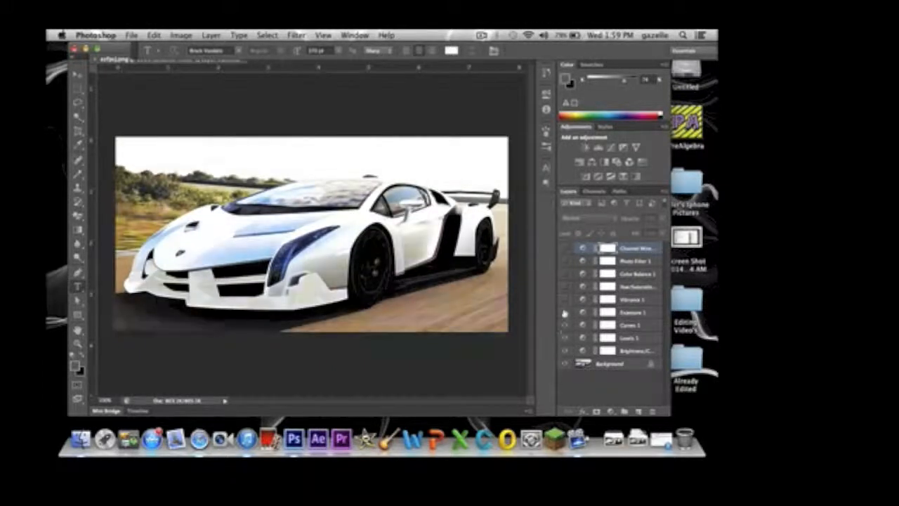
pyautogui.click(566, 312)
pyautogui.click(565, 299)
pyautogui.click(565, 287)
pyautogui.click(565, 273)
pyautogui.click(565, 260)
pyautogui.click(565, 248)
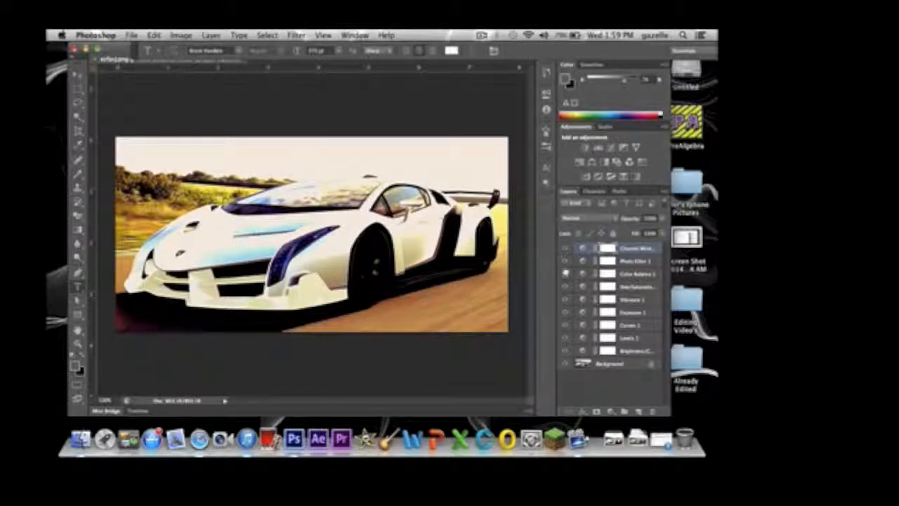